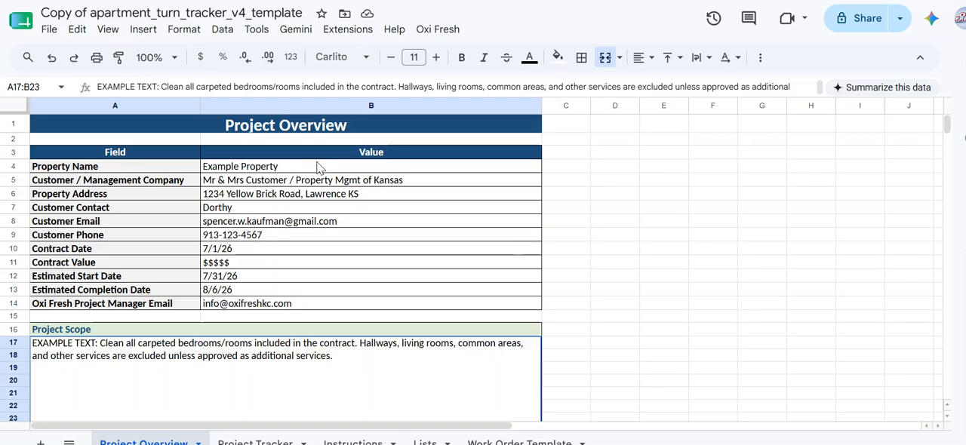
Step: Open the Project Tracker sheet and scroll across its columns to review the tracker layout
click(260, 441)
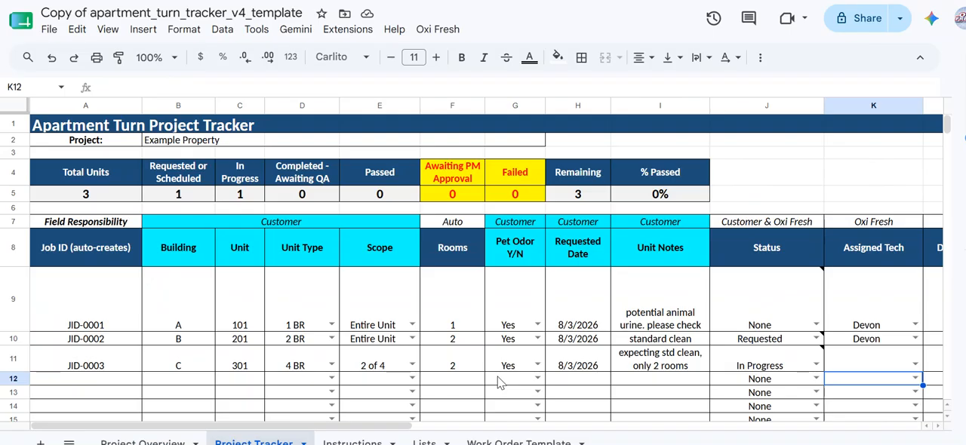
scroll(498, 383, right, 10)
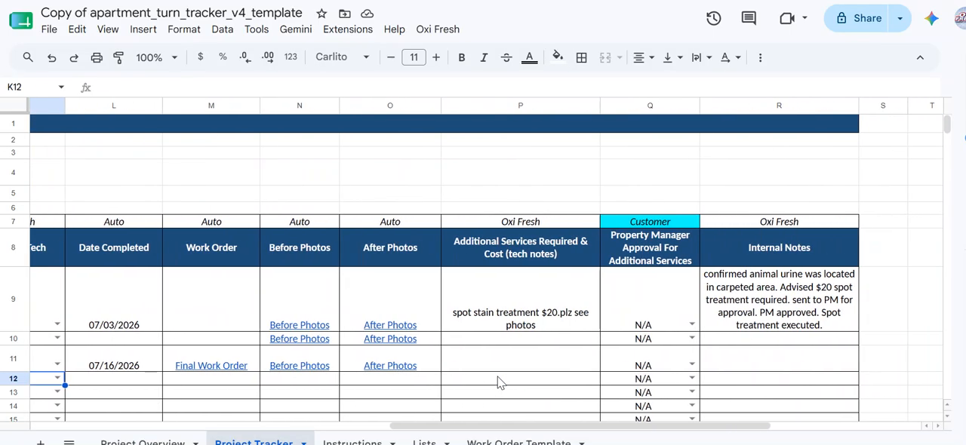
scroll(498, 383, left, 10)
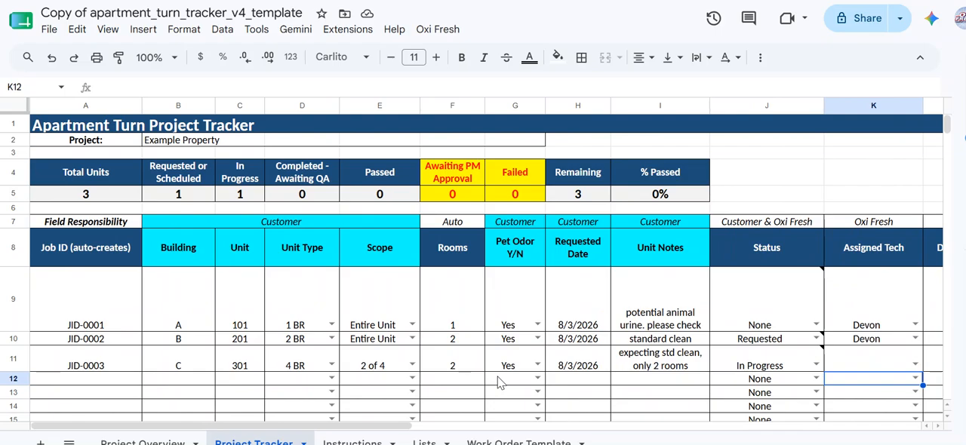
scroll(498, 384, down, 3)
scroll(498, 383, up, 3)
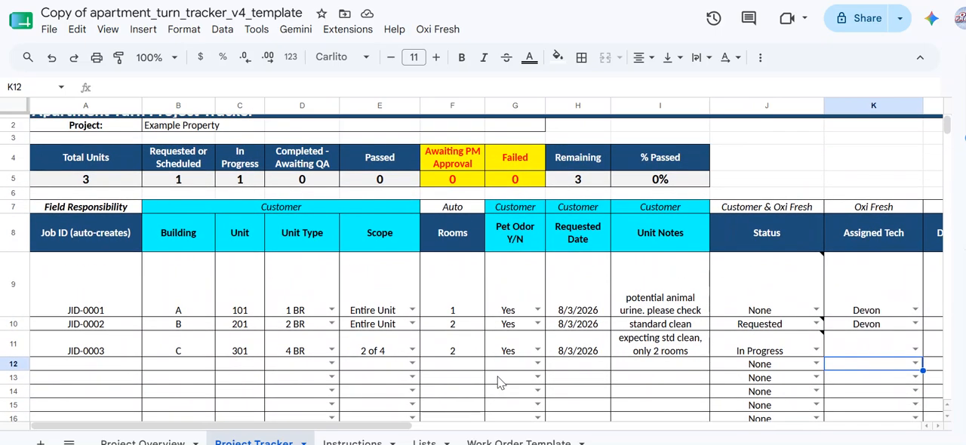
scroll(498, 383, up, 1)
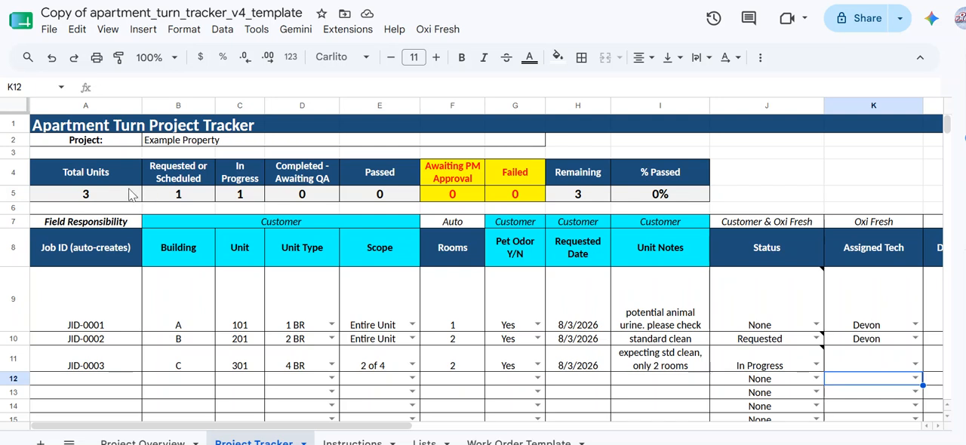
Step: Examine the status-change history note and the % Passed summary formula
mouse_move(750, 376)
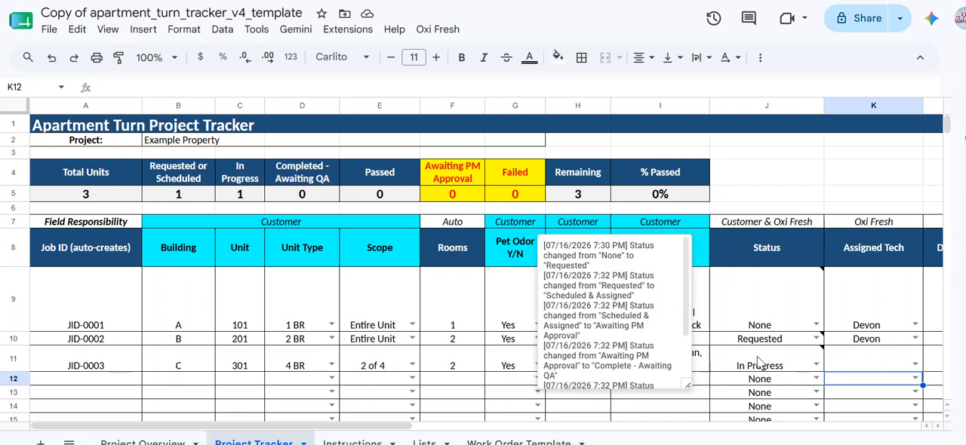
click(786, 191)
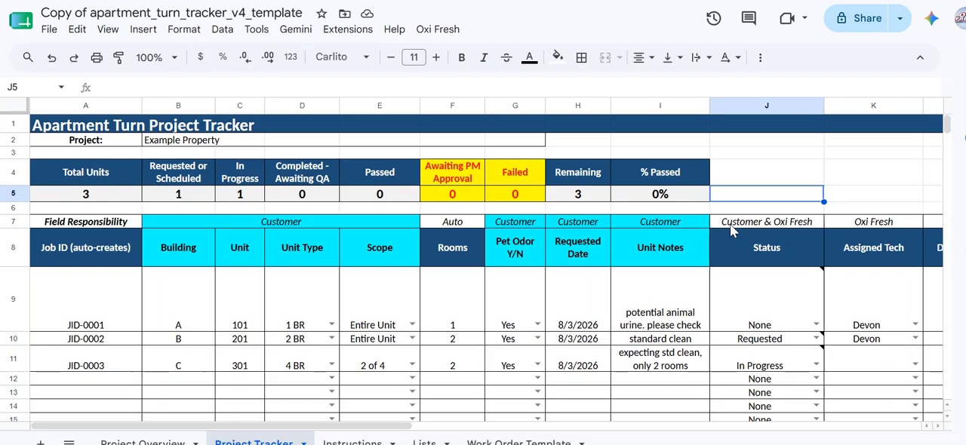
click(659, 195)
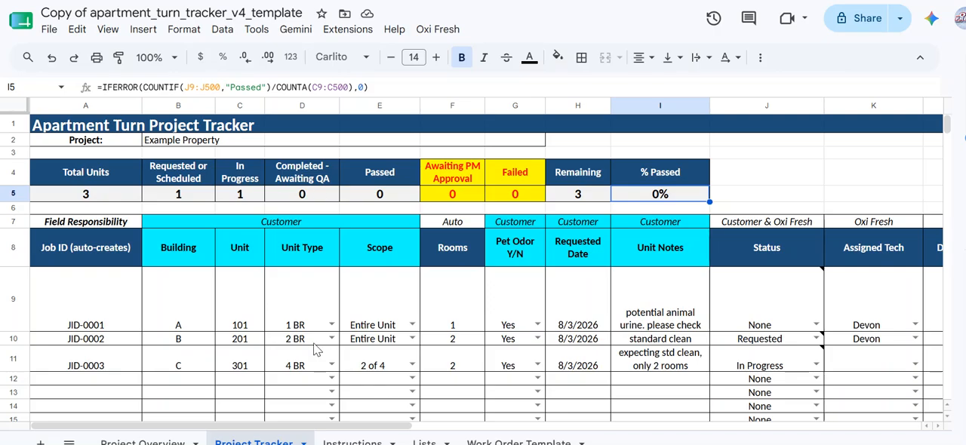
scroll(317, 349, down, 2)
scroll(316, 349, up, 1)
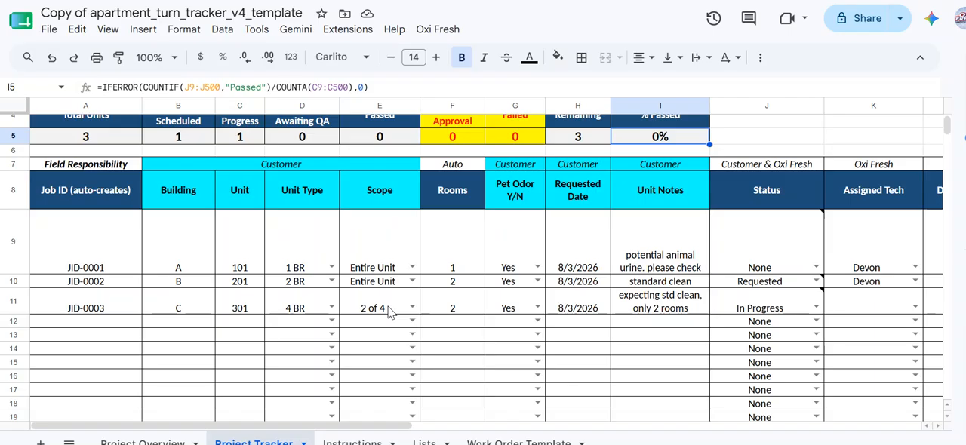
Step: Step through the Field Responsibility row to review which party fills each column
click(271, 169)
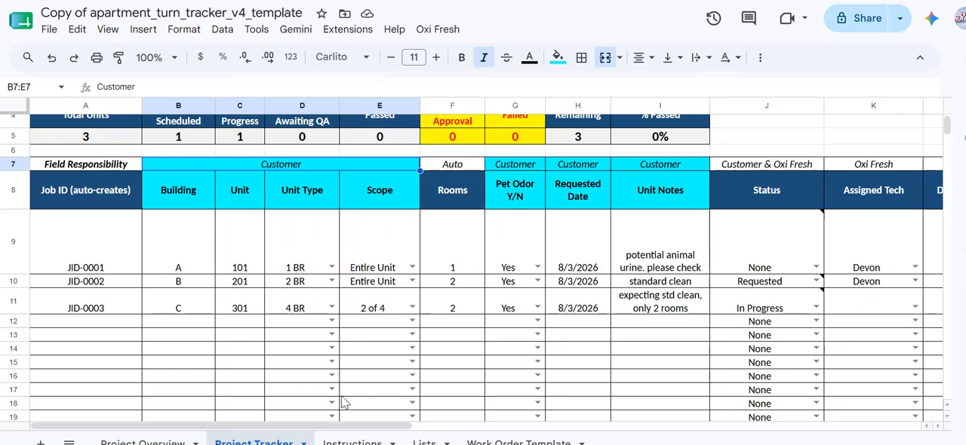
click(96, 170)
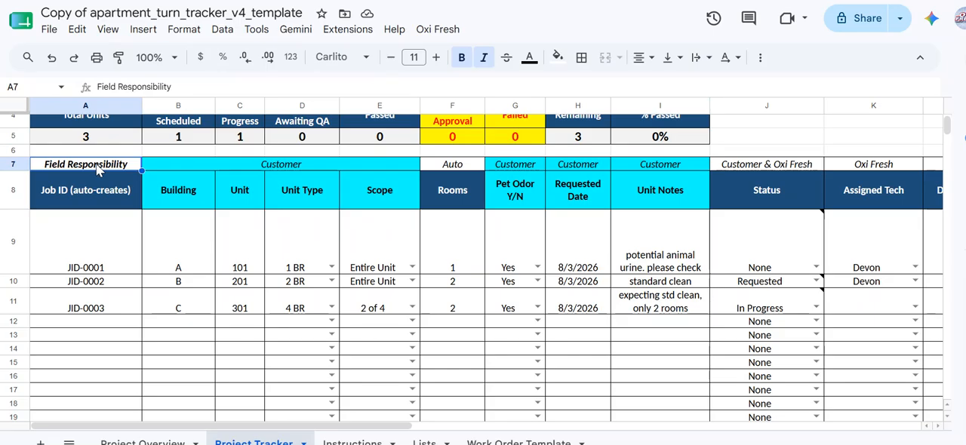
key(Right)
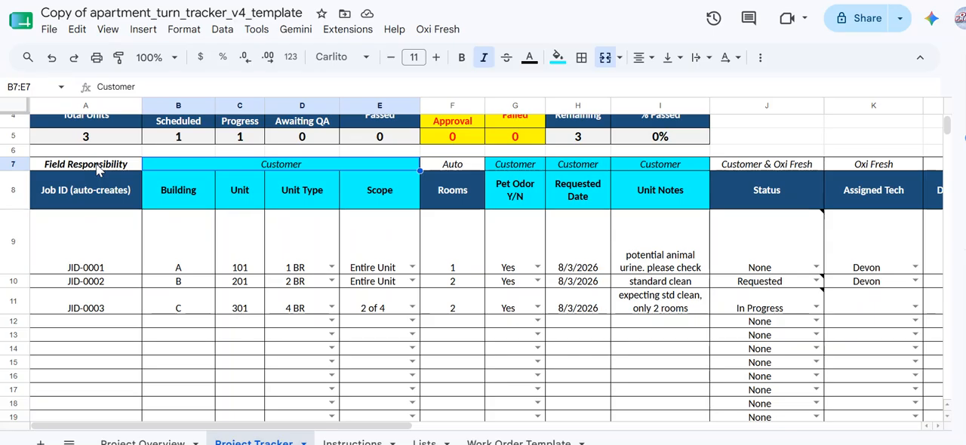
key(Right)
key(Right)
key(Right)
key(Right)
key(Right)
key(Right)
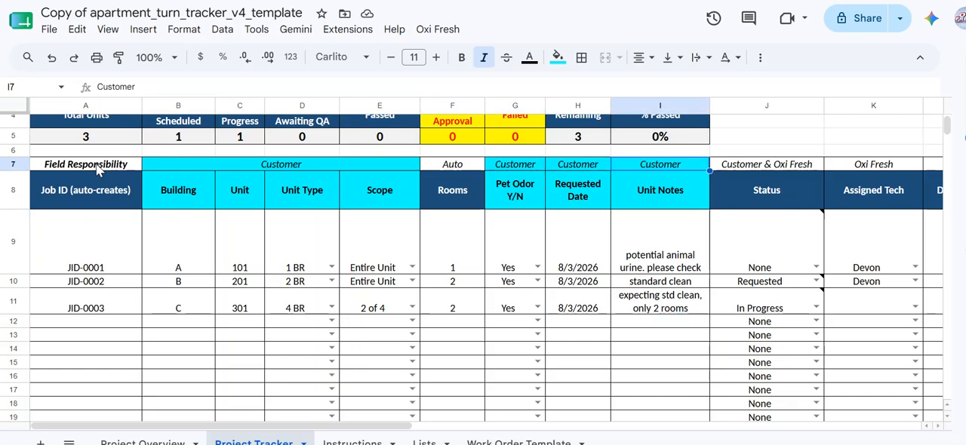
key(Left)
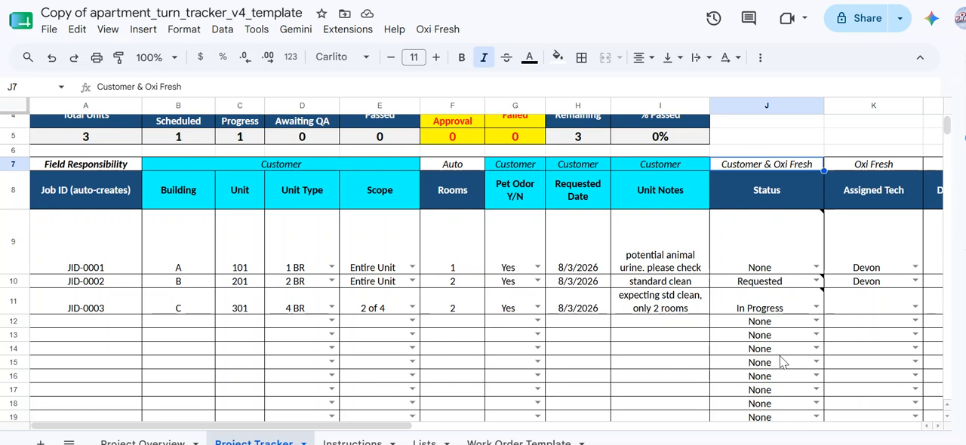
key(Right)
key(Right)
key(Right)
key(Right)
key(Right)
key(Right)
key(Right)
key(Right)
key(Right)
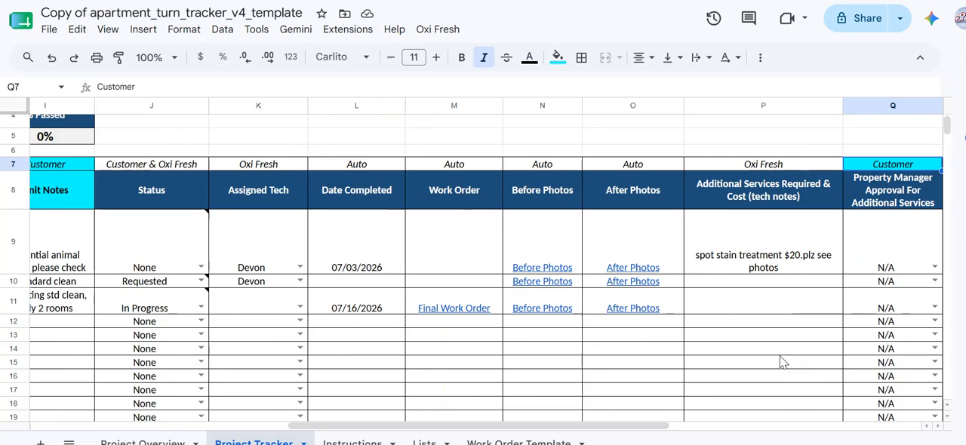
key(Left)
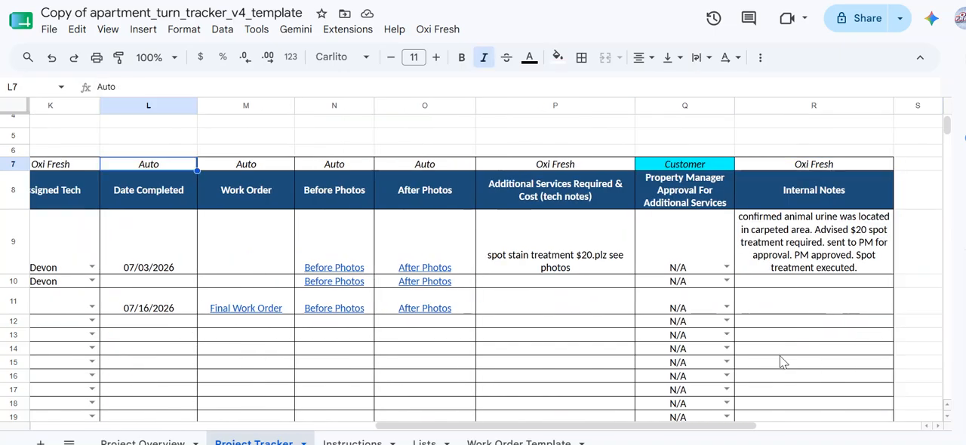
Step: Inspect the auto-generated Job ID formula in column A
key(Home)
key(Down)
key(Down)
key(Down)
key(Down)
key(Down)
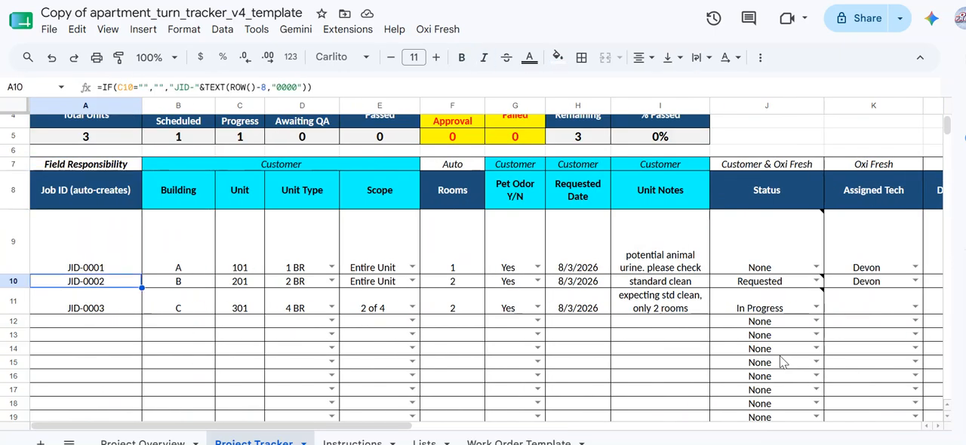
Step: Enter building D and unit 401 in the first empty tracker row
key(Right)
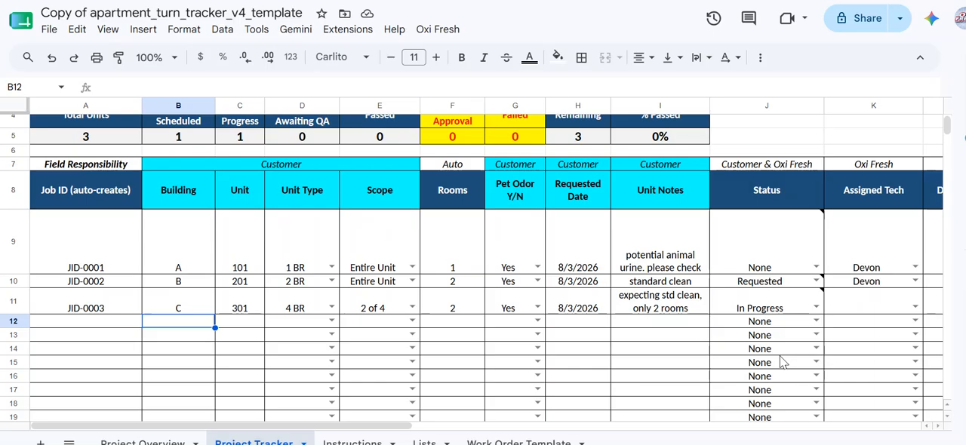
text(D)
key(Tab)
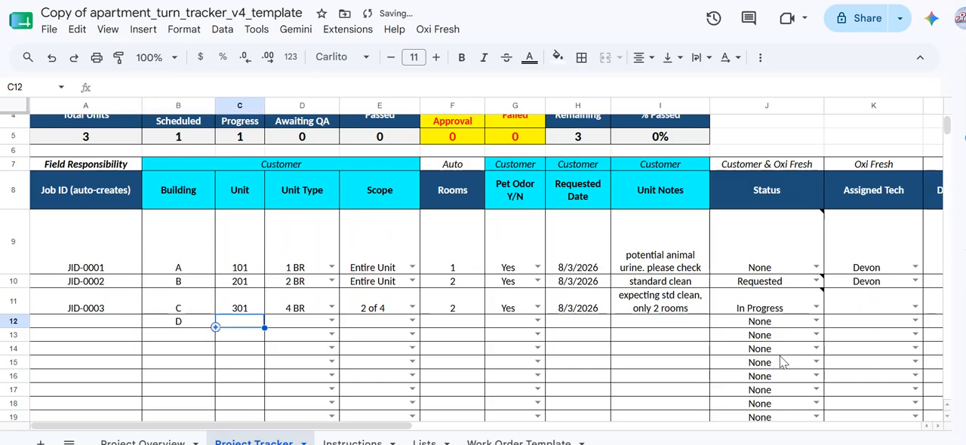
text(401)
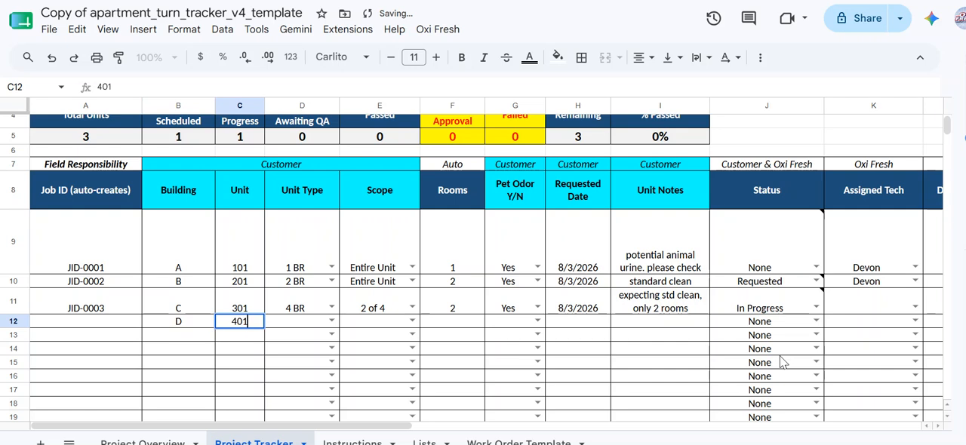
key(Tab)
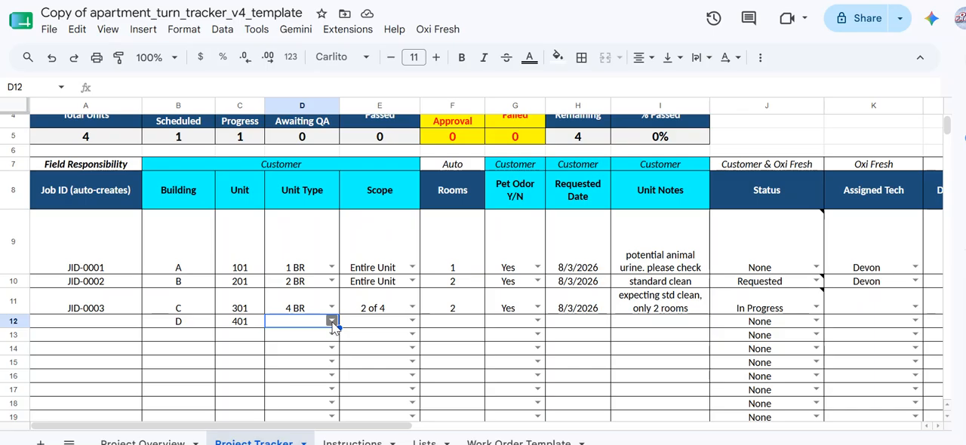
Step: Set the new row's unit type to 3 BR and its scope to 1 of 3
click(332, 321)
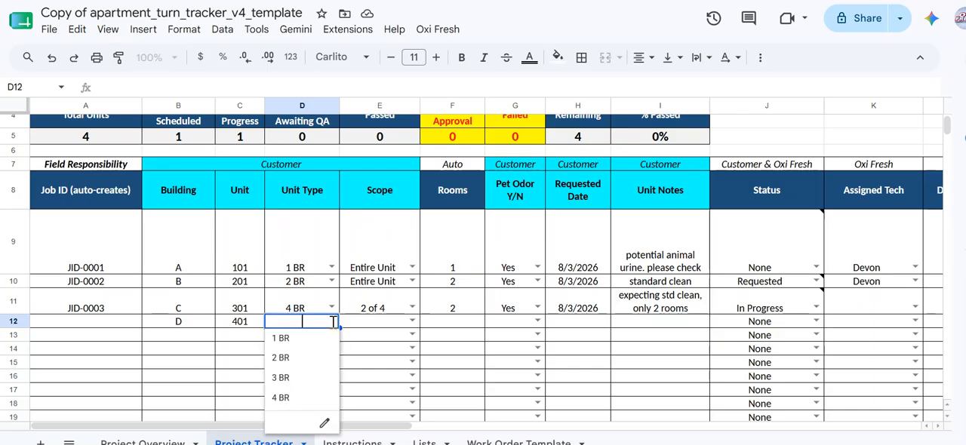
click(280, 379)
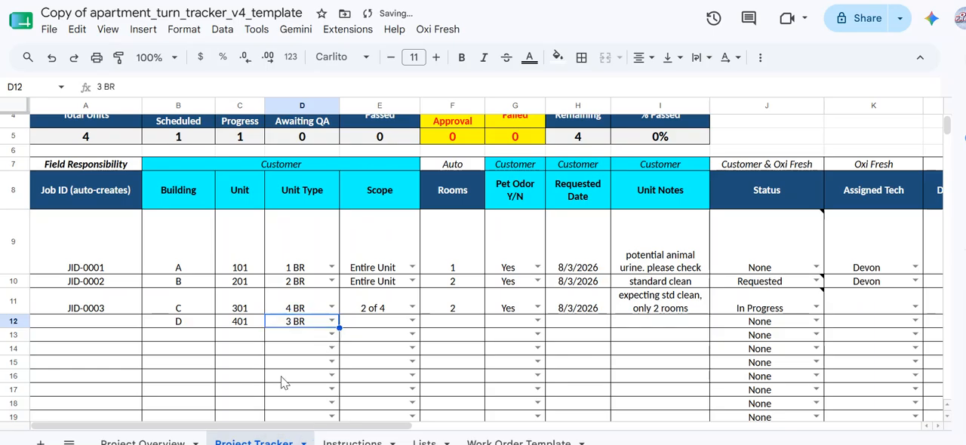
click(414, 324)
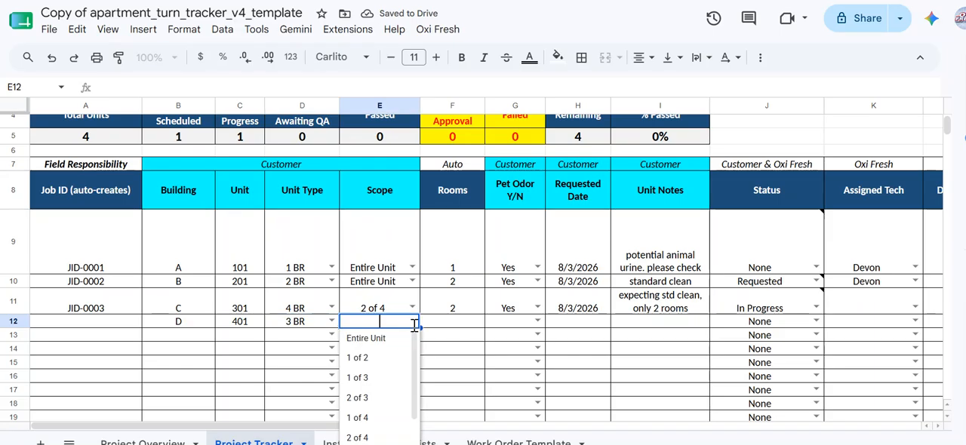
click(359, 380)
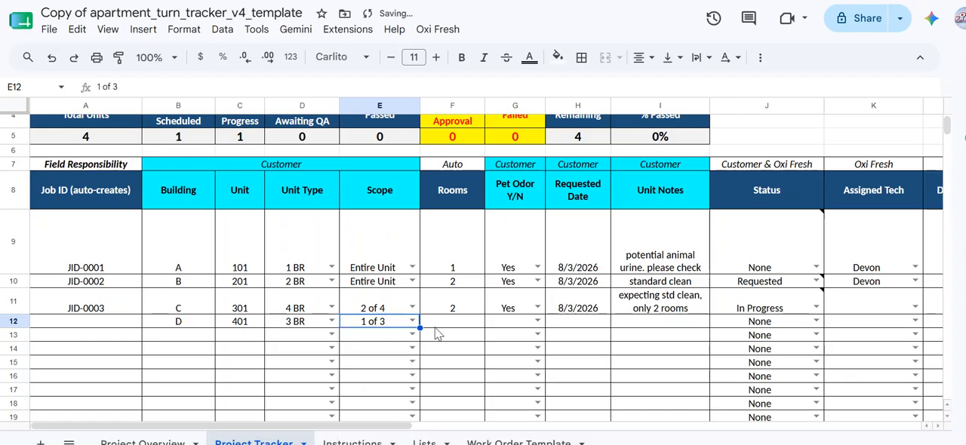
Step: Inspect the auto-calculated Rooms and Job ID formulas for the new row
key(Tab)
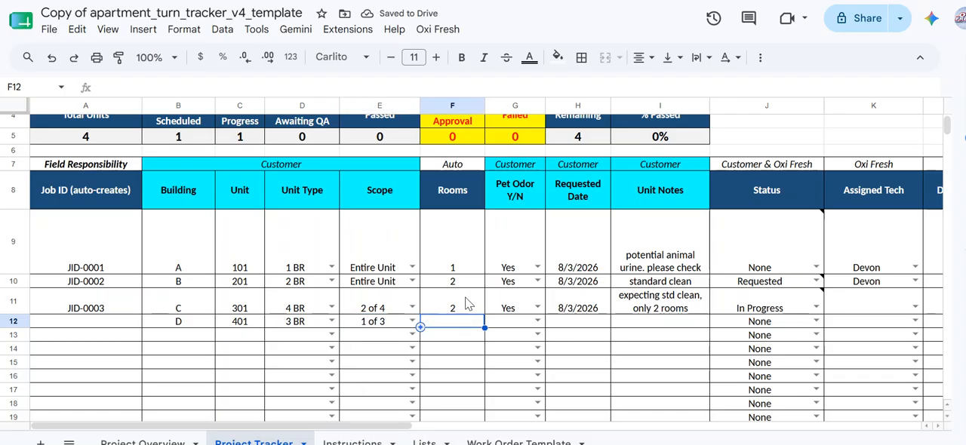
click(467, 302)
double_click(485, 313)
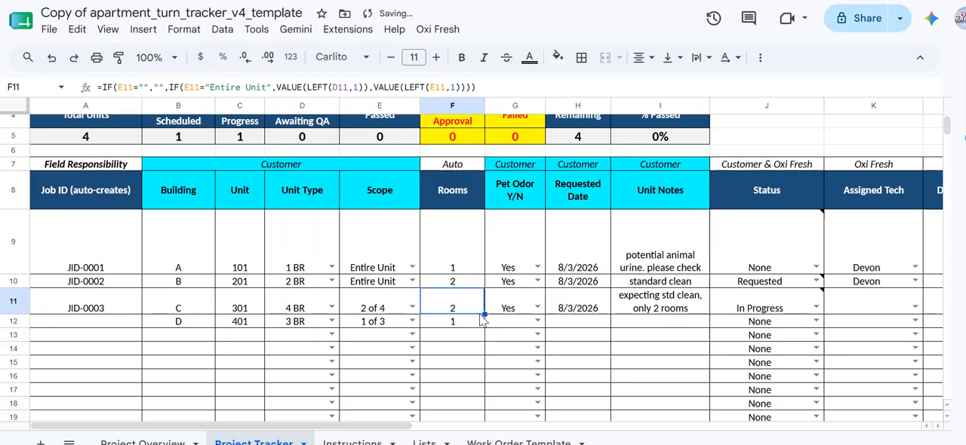
click(469, 324)
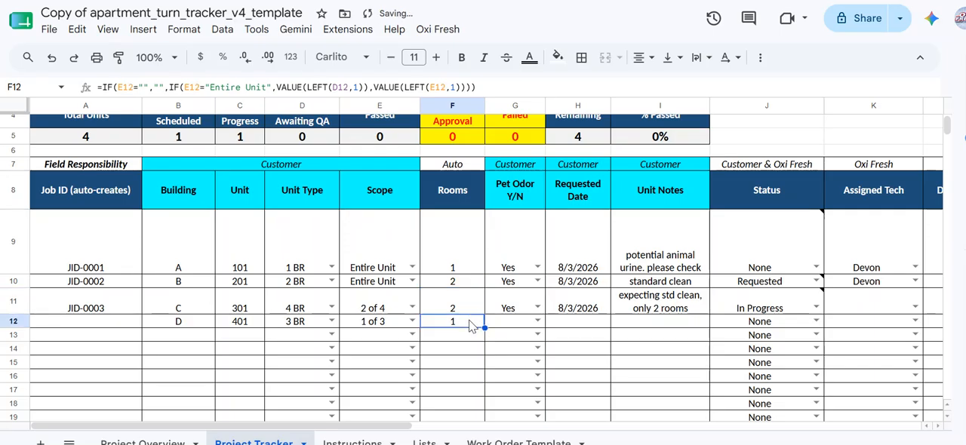
click(138, 310)
double_click(141, 313)
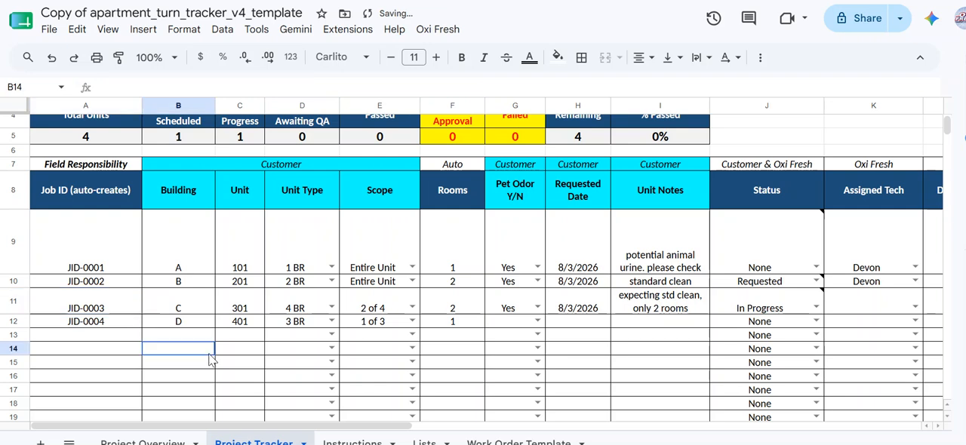
click(110, 323)
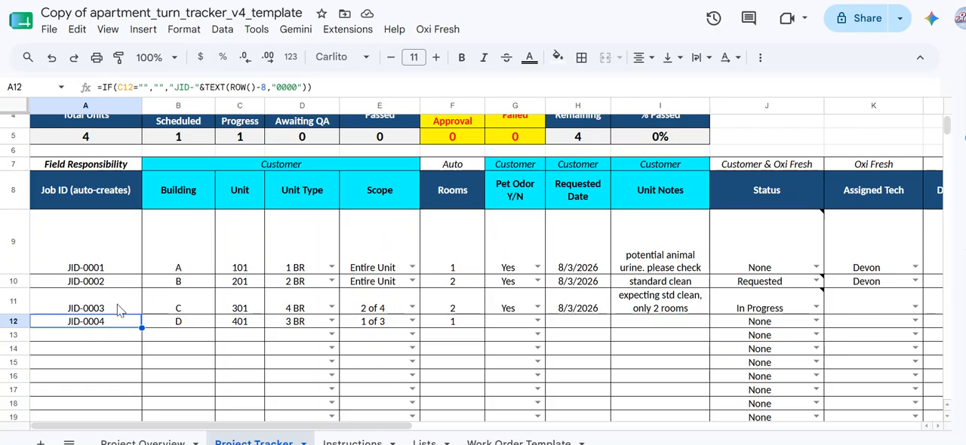
Step: Set the new row's Pet Odor to Yes and its requested date to 8/3/2026
click(537, 322)
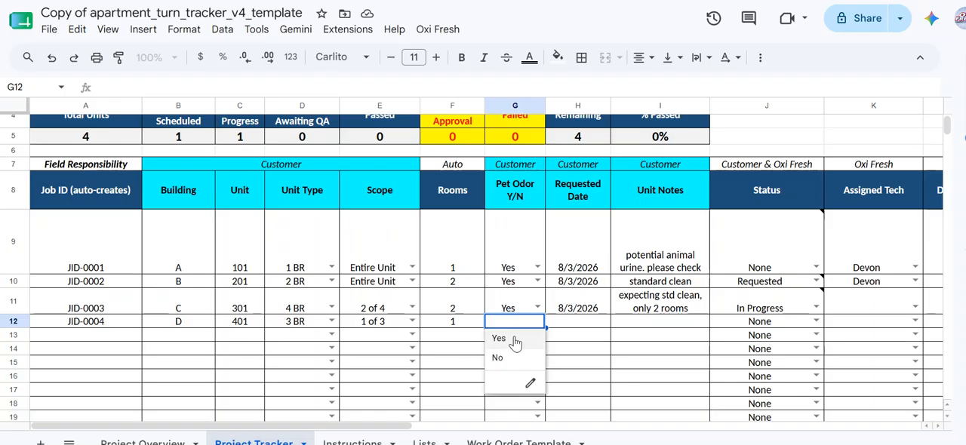
click(514, 341)
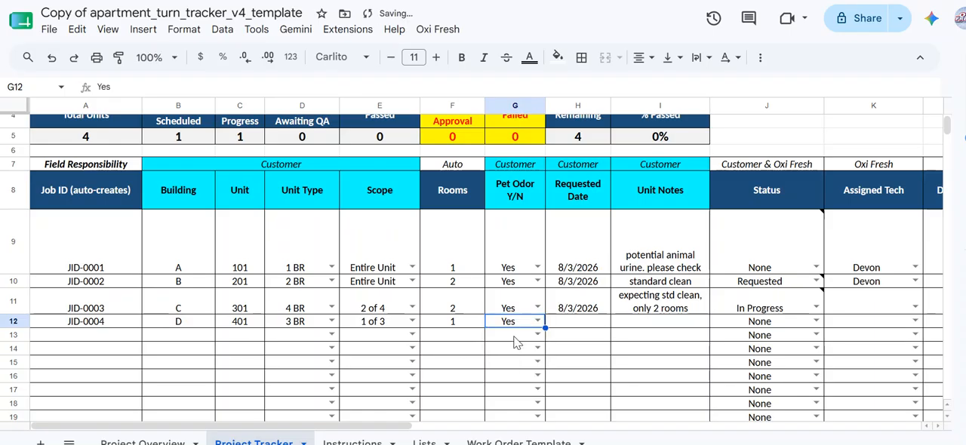
key(Tab)
text(8/3)
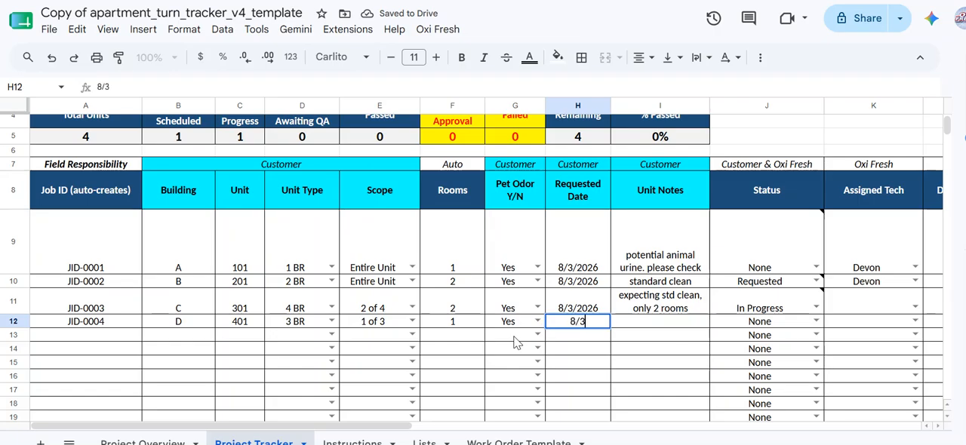
text(/2026)
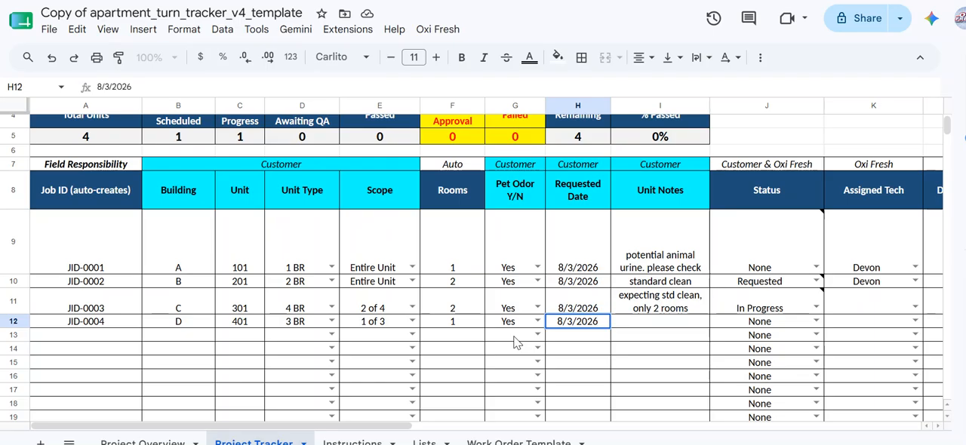
Step: Enter "enter notes here" as the new row's unit notes
key(Tab)
text(enter)
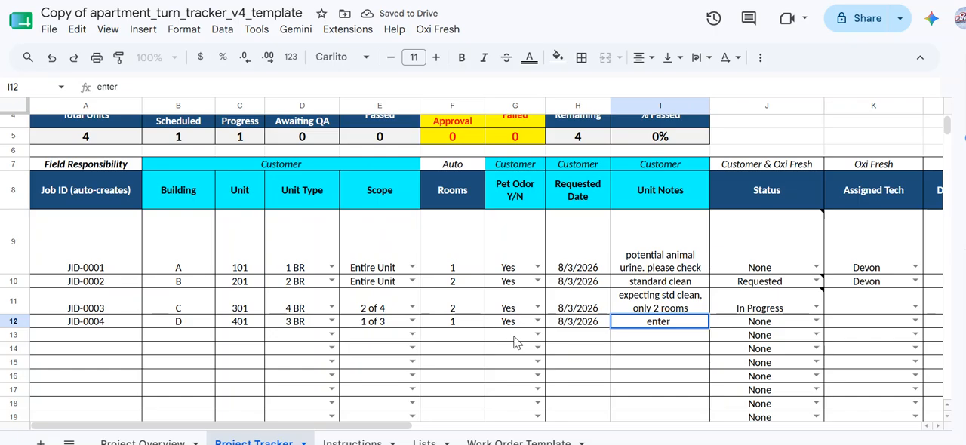
text(notes here)
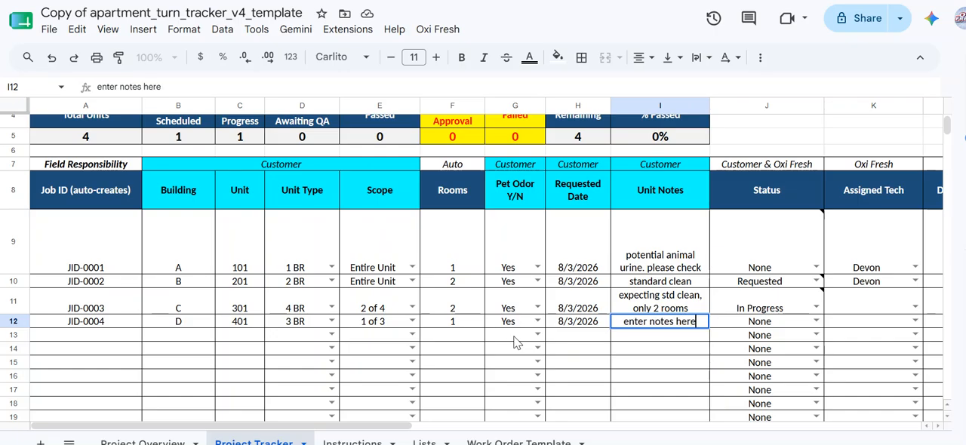
key(Tab)
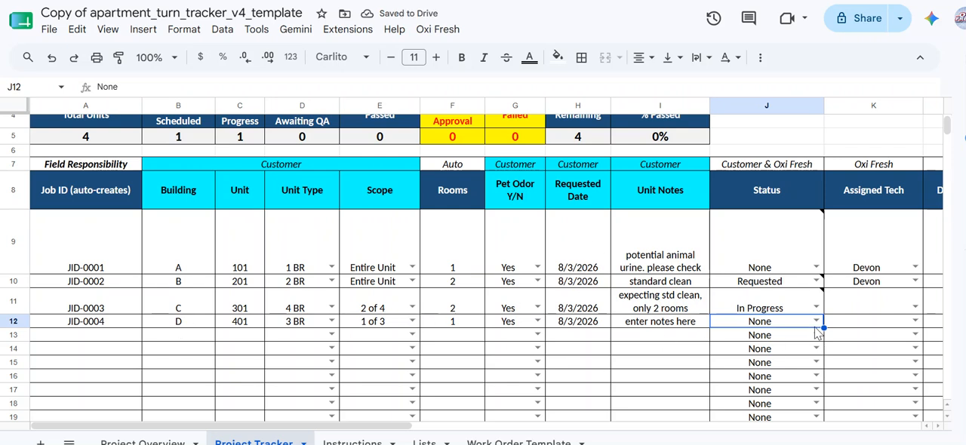
Step: Set the new row's status to Requested and view the status-change note attached to the cell
click(816, 320)
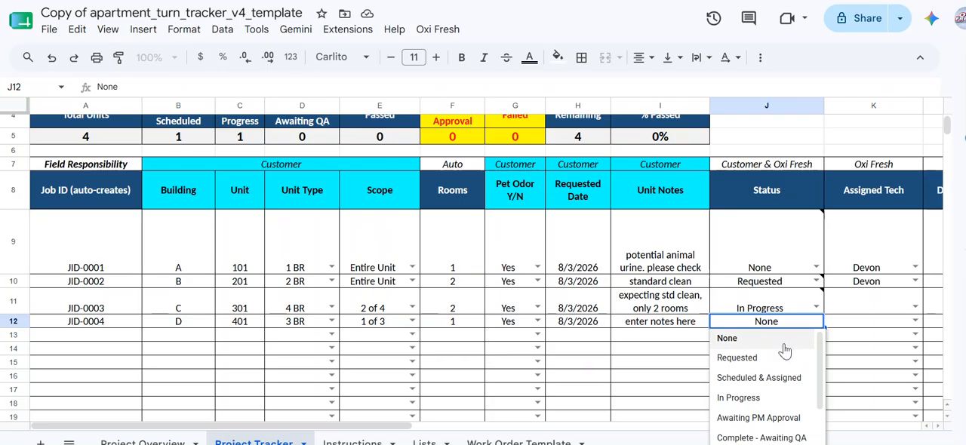
click(737, 358)
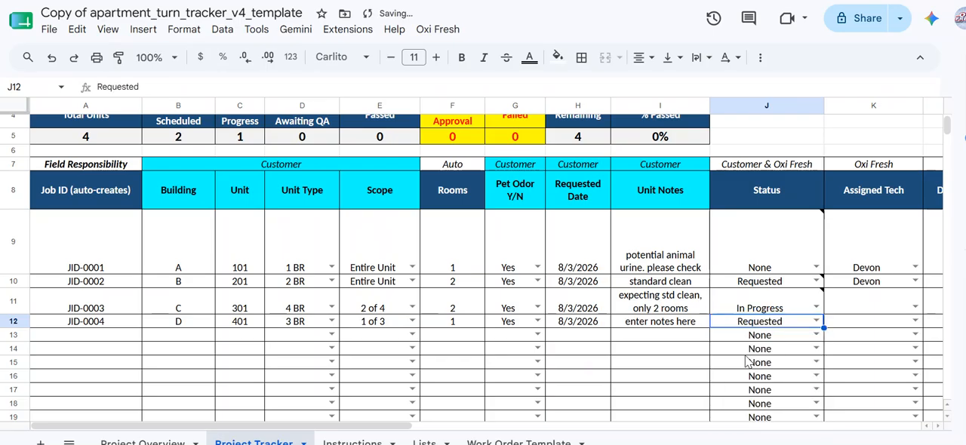
click(705, 322)
click(747, 324)
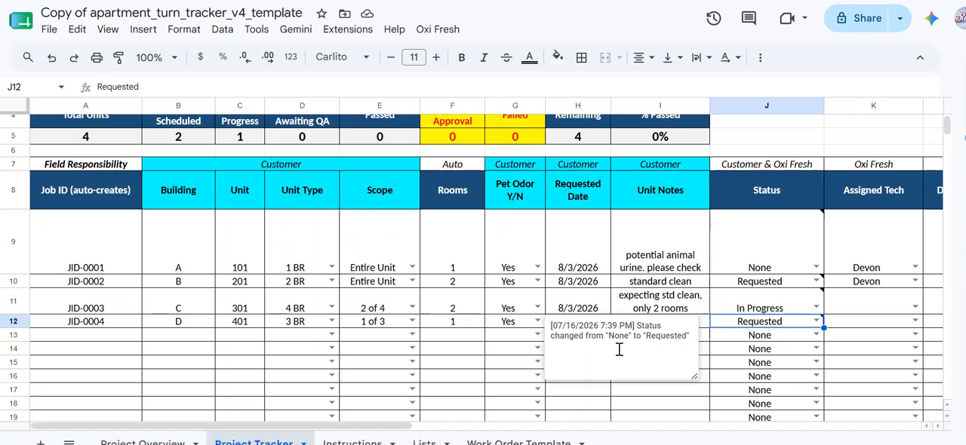
click(663, 397)
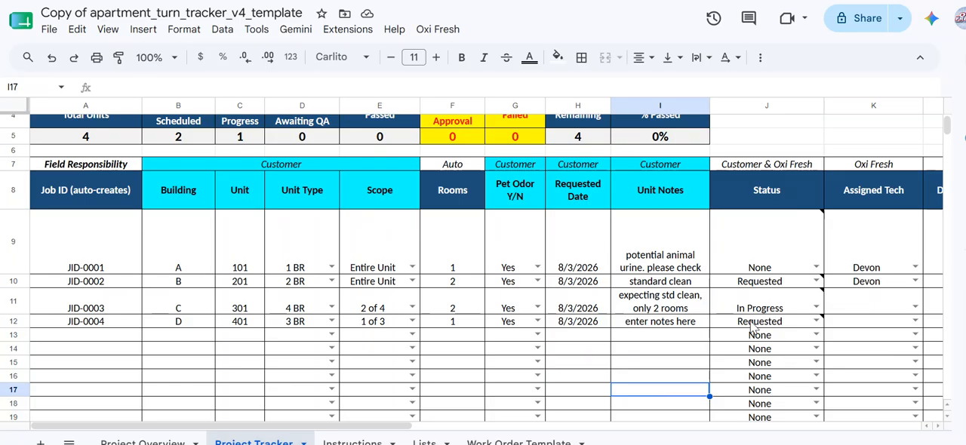
Step: Switch to Gmail and read through the status-update email sent for unit 401
mouse_move(753, 326)
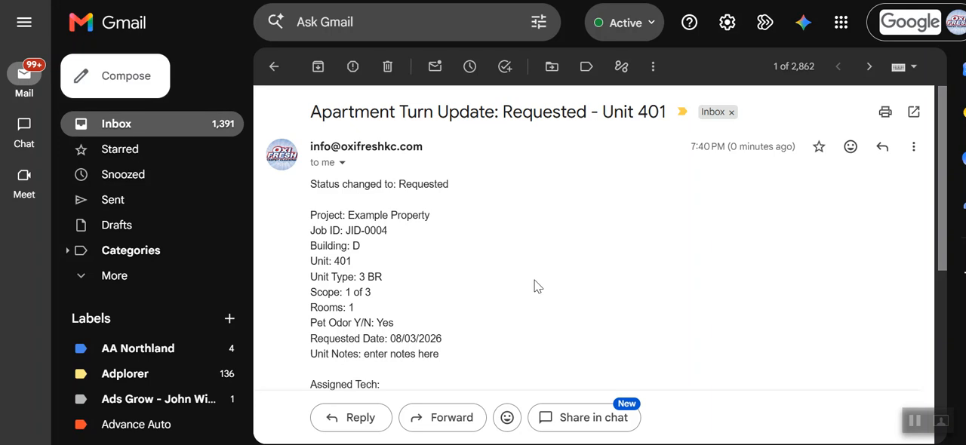
scroll(535, 286, down, 1)
scroll(534, 286, up, 1)
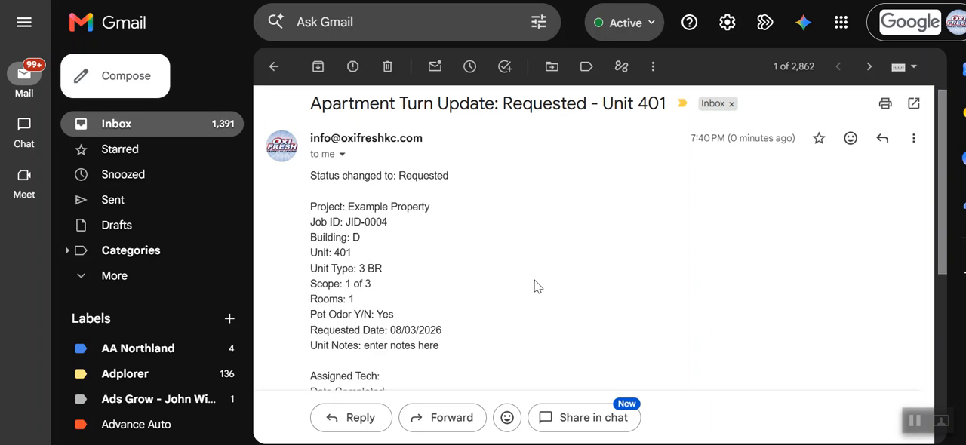
drag(307, 209, 364, 345)
click(393, 346)
scroll(393, 346, down, 3)
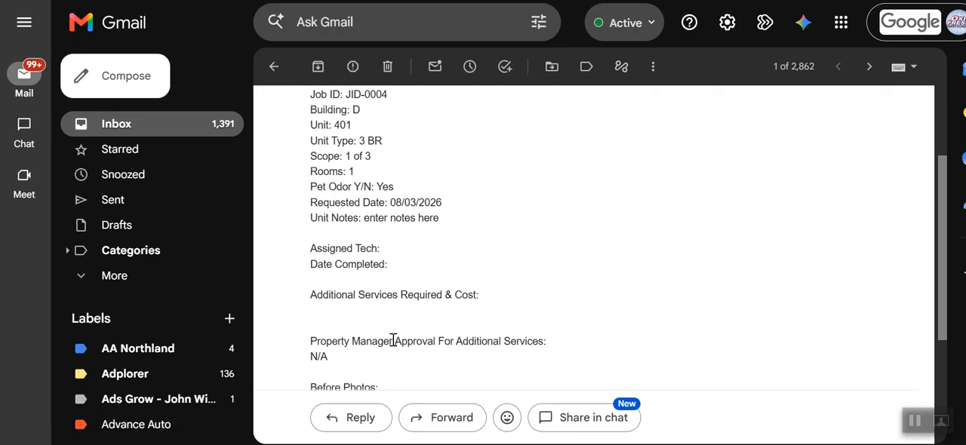
scroll(508, 287, down, 4)
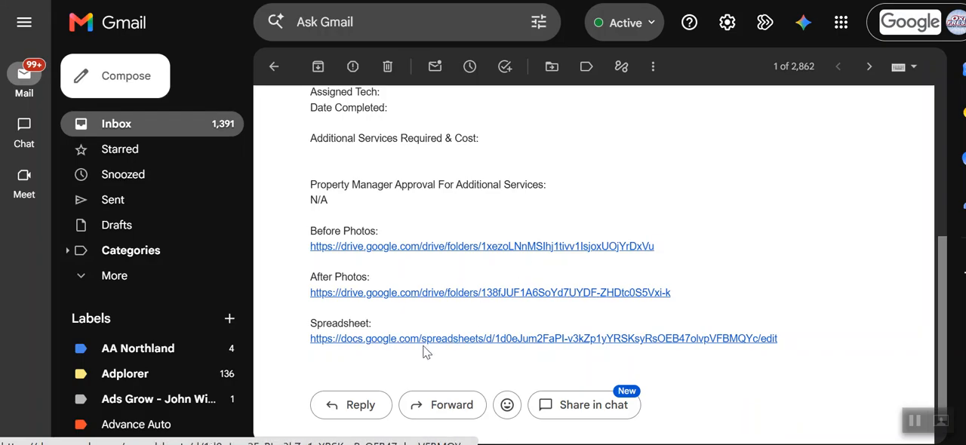
scroll(494, 166, up, 4)
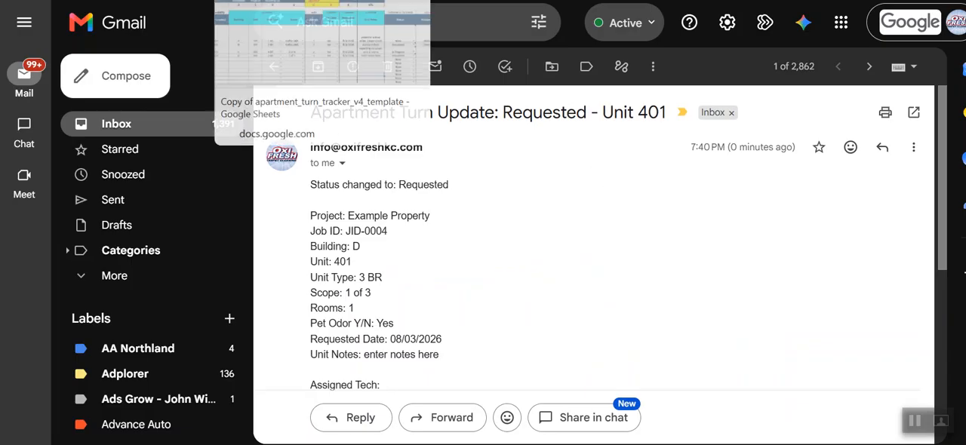
Step: Return to the tracker and change the new row's status to Scheduled & Assigned
click(283, 0)
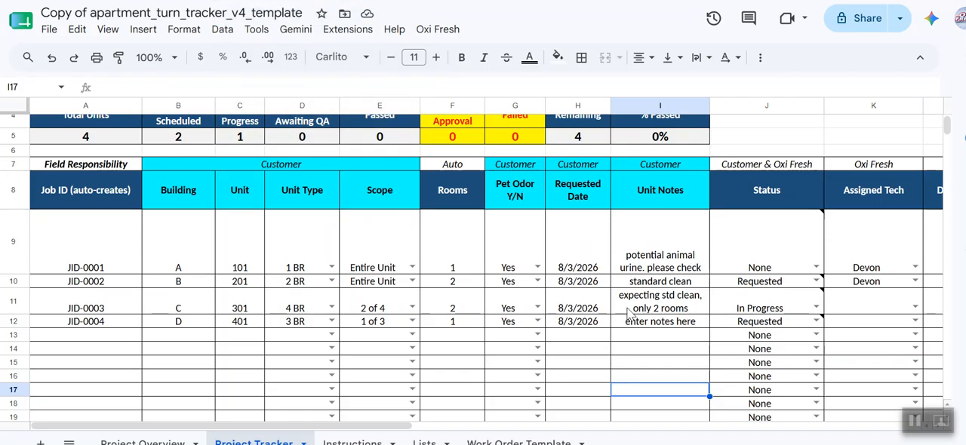
mouse_move(800, 326)
scroll(800, 326, right, 3)
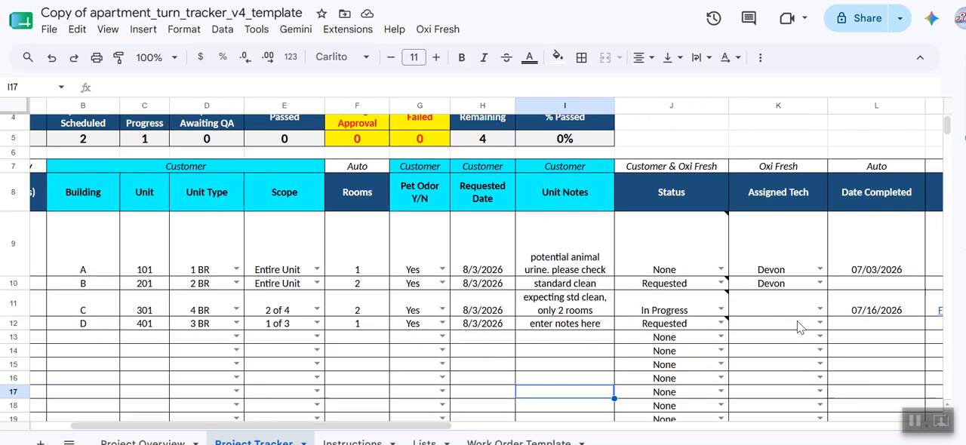
click(721, 325)
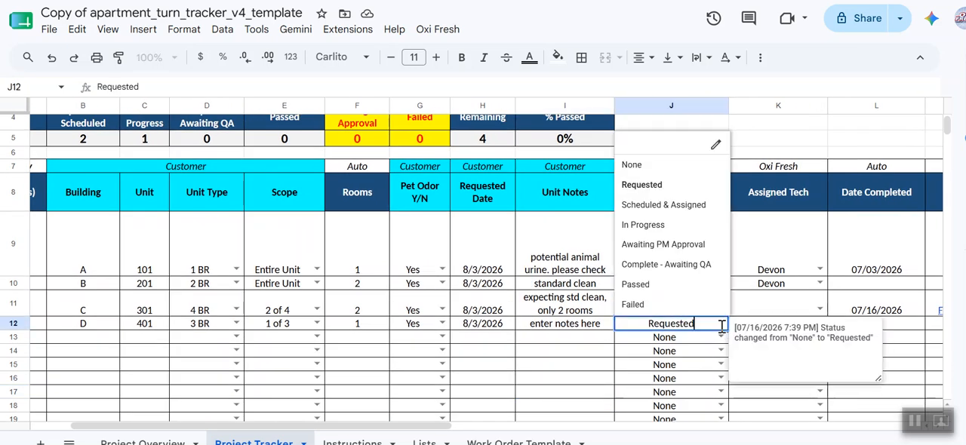
click(669, 203)
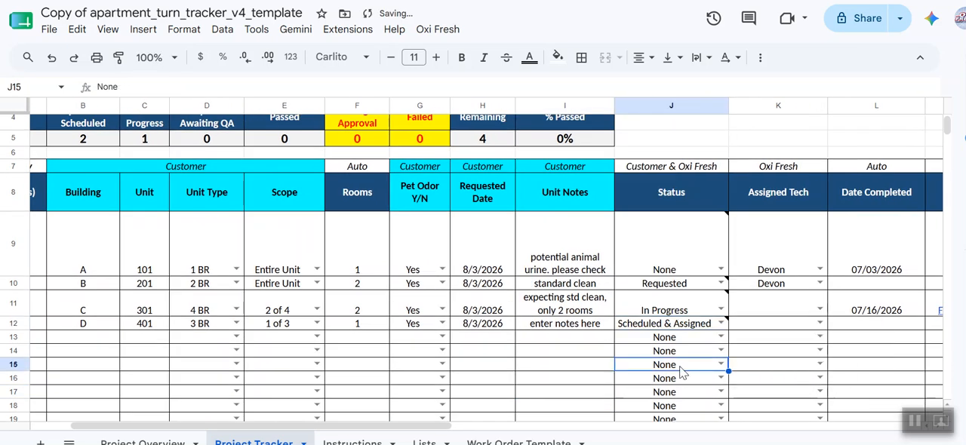
Step: Assign Devon as the new row's technician
click(785, 326)
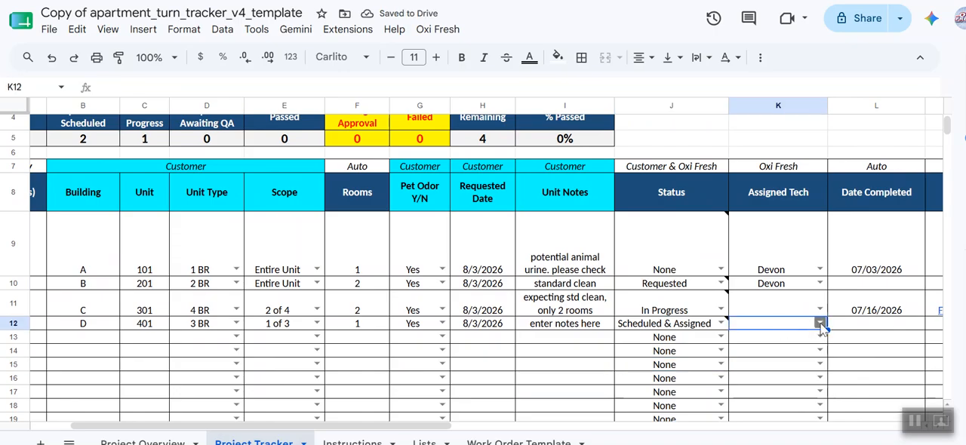
click(820, 323)
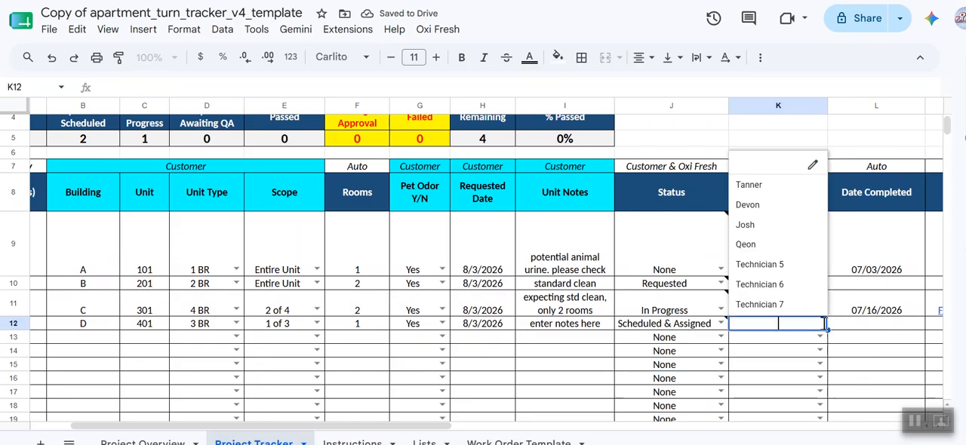
click(756, 213)
click(874, 326)
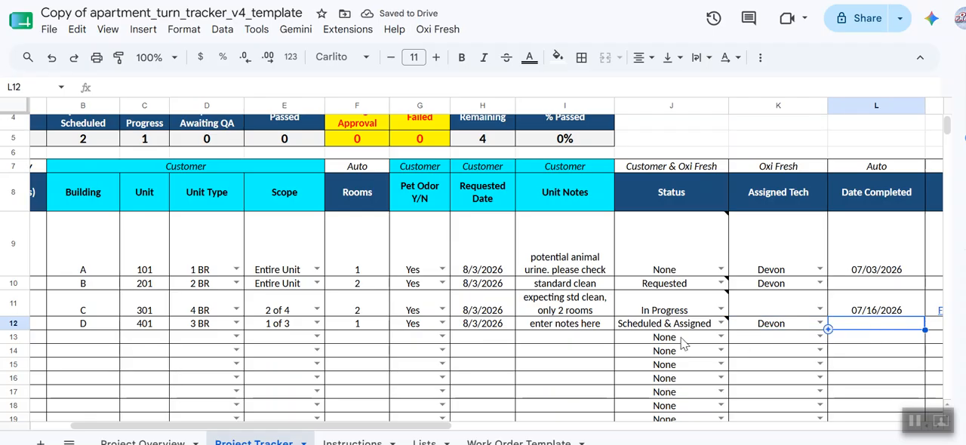
Step: Change the new row's status to In Progress
scroll(682, 343, left, 2)
scroll(681, 343, right, 5)
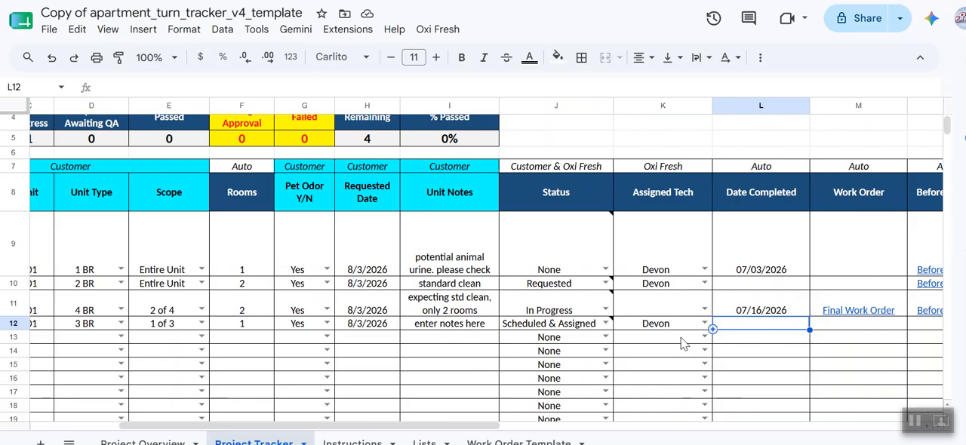
click(494, 323)
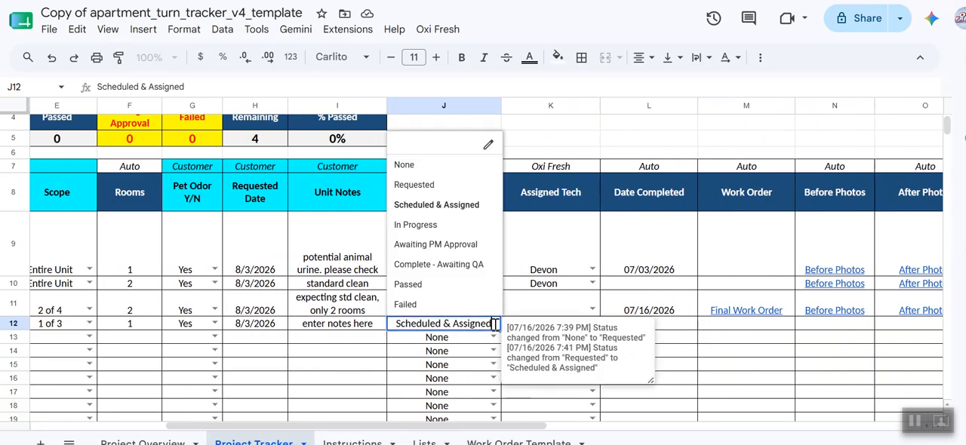
click(464, 223)
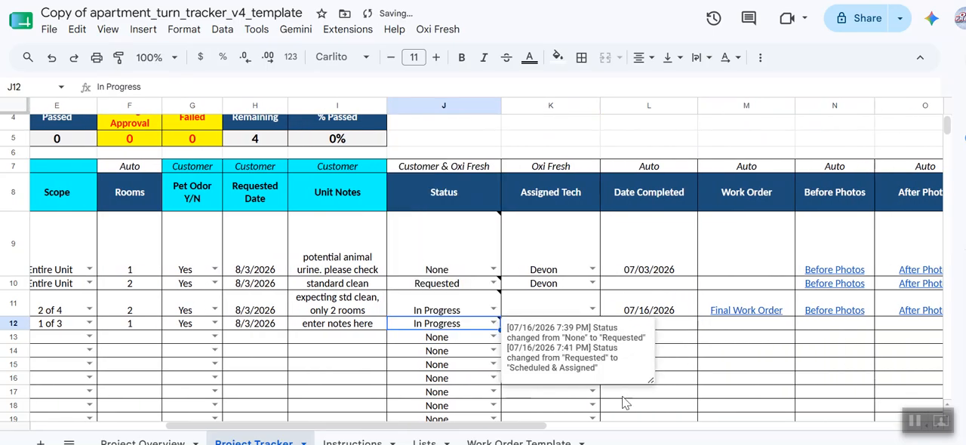
click(688, 381)
Step: Enter the new row's additional services note: "giant red whatever stain found in corner of room. additional stain treatment needed $25. plz approve"
scroll(466, 340, left, 2)
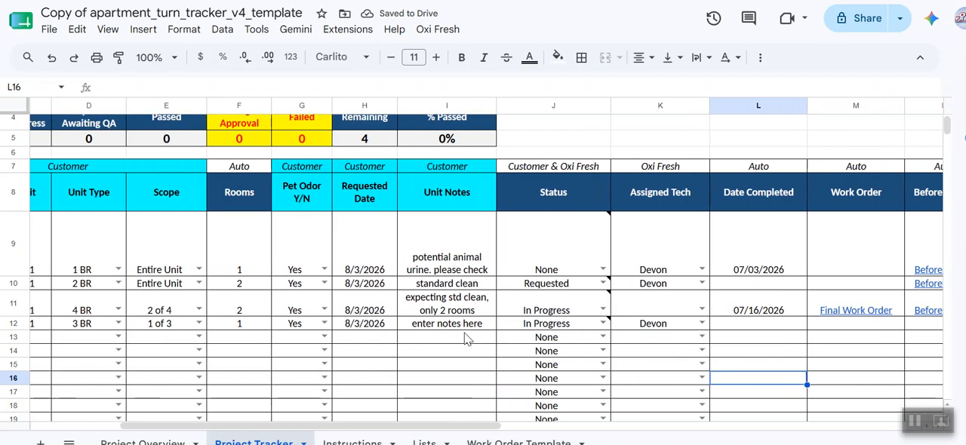
scroll(466, 340, right, 5)
scroll(466, 339, left, 2)
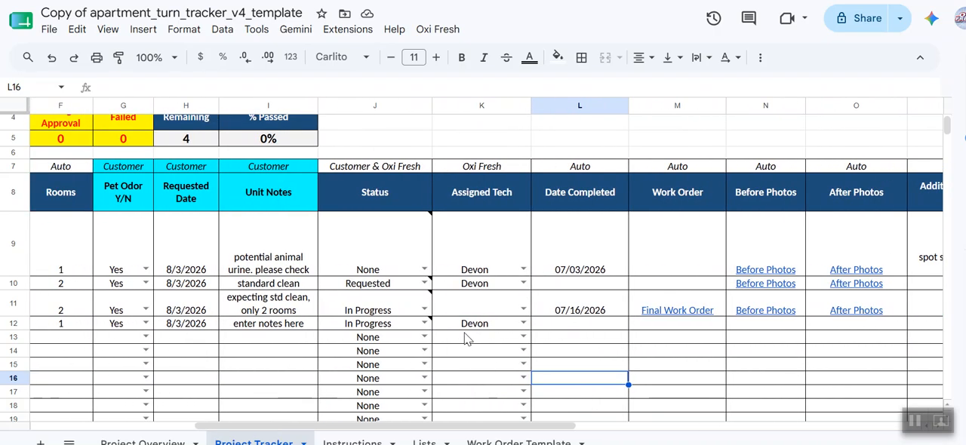
scroll(467, 340, right, 3)
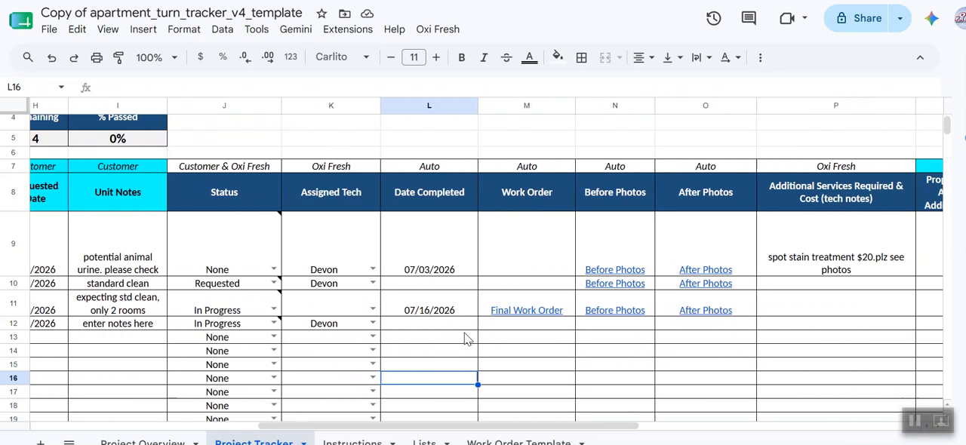
scroll(466, 339, left, 2)
scroll(466, 340, right, 3)
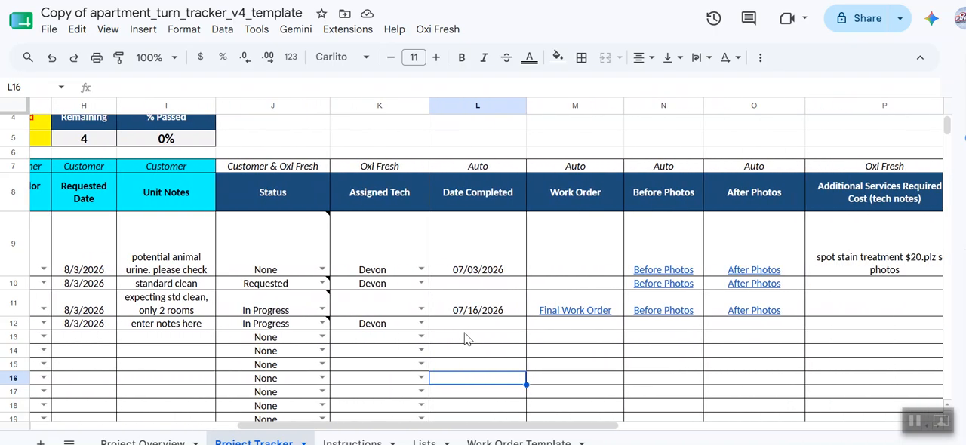
scroll(467, 340, right, 3)
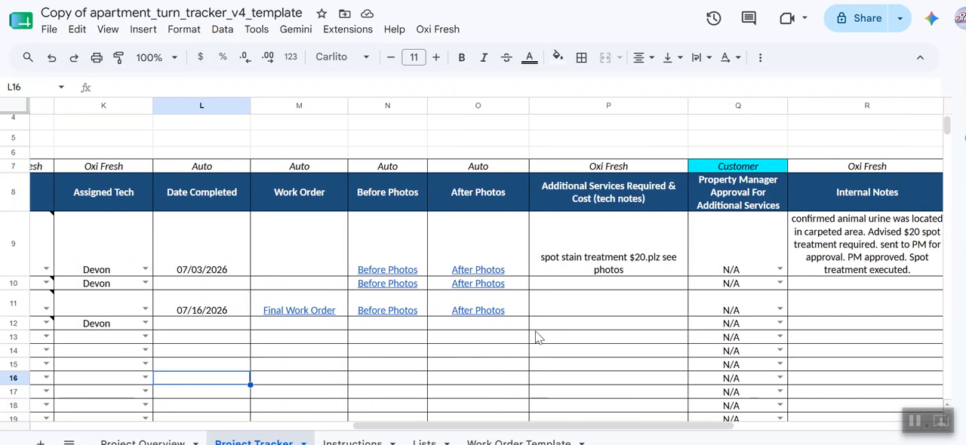
click(585, 327)
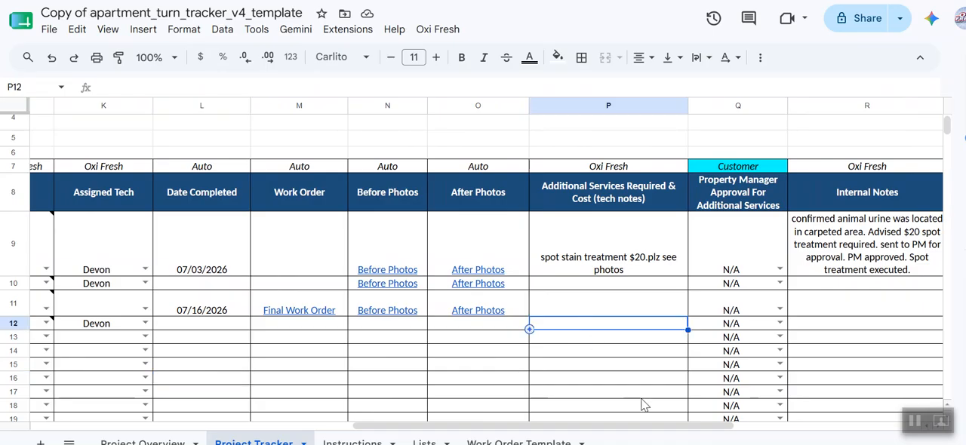
text(giant red w)
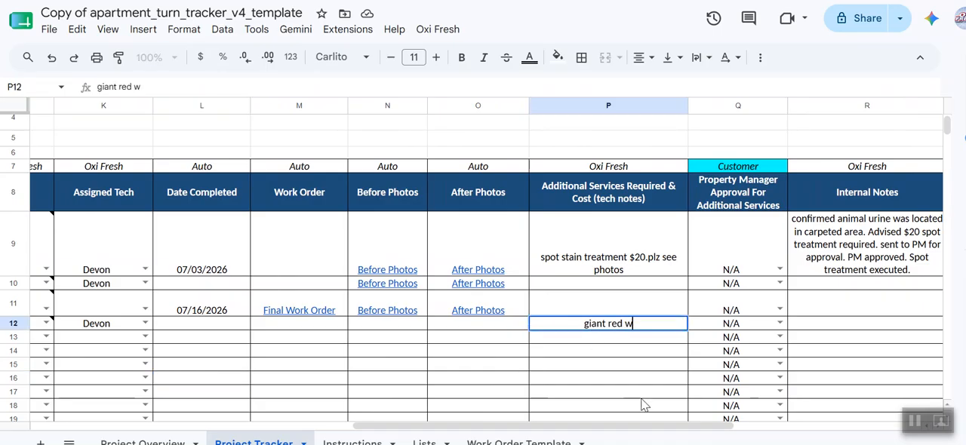
text(hatever stain fou)
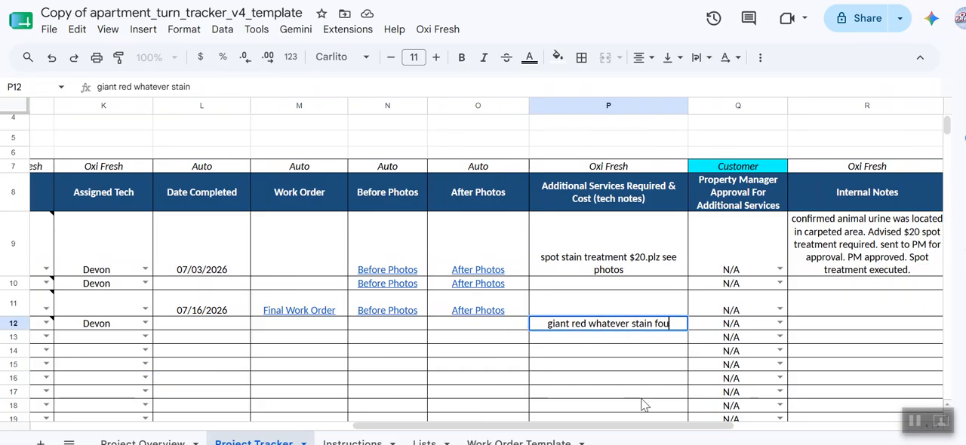
text(nd in corner of r)
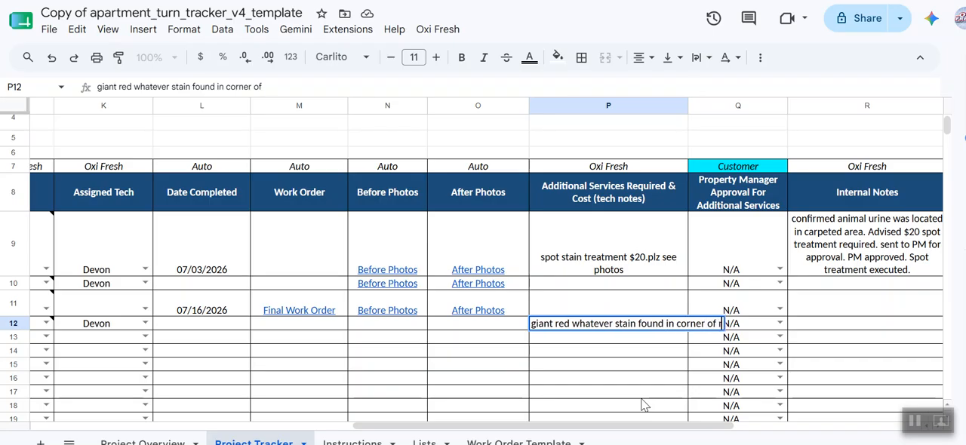
text(oom. additional)
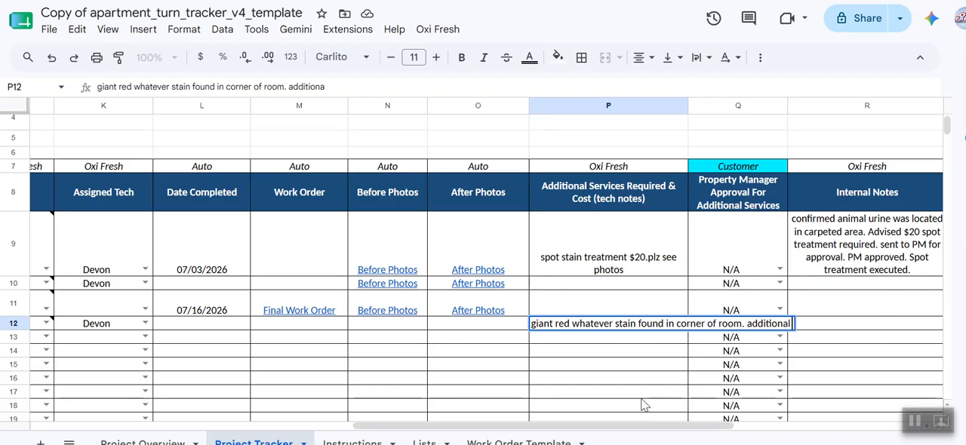
text( stain treatment)
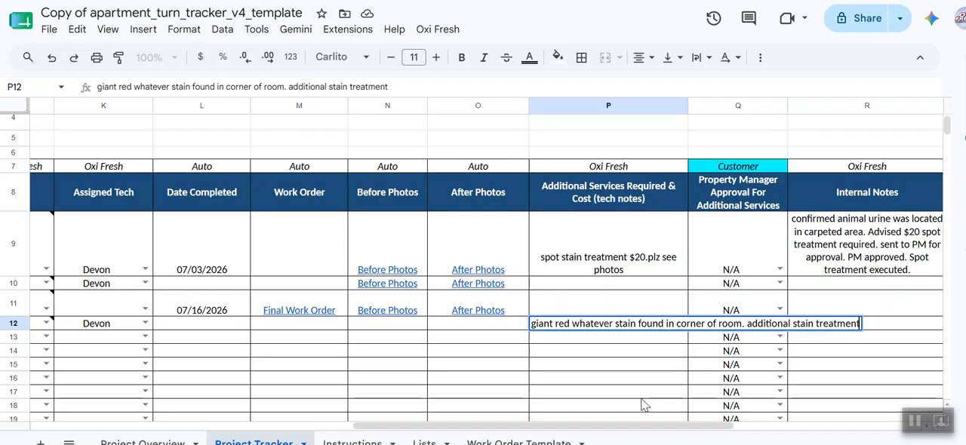
text( reeded $2)
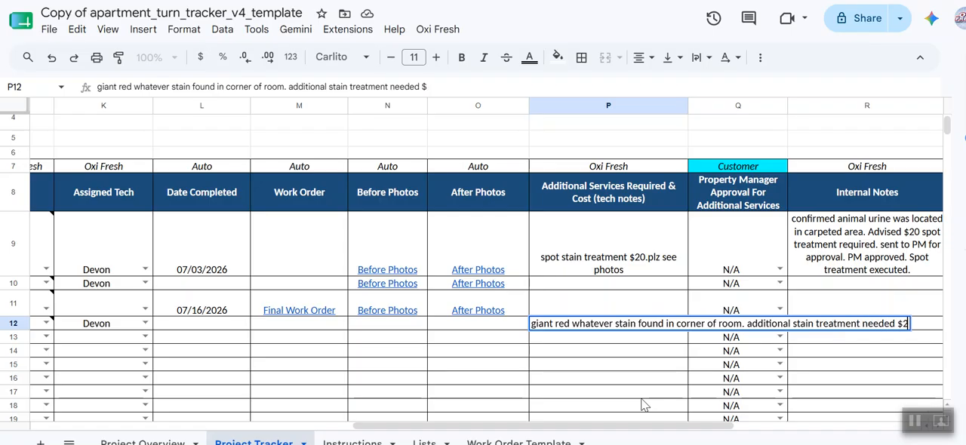
text(5. p)
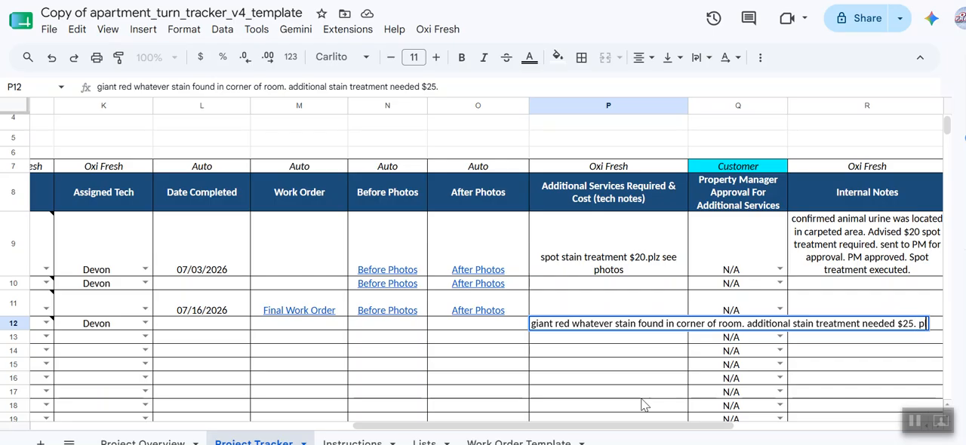
text(lz approve)
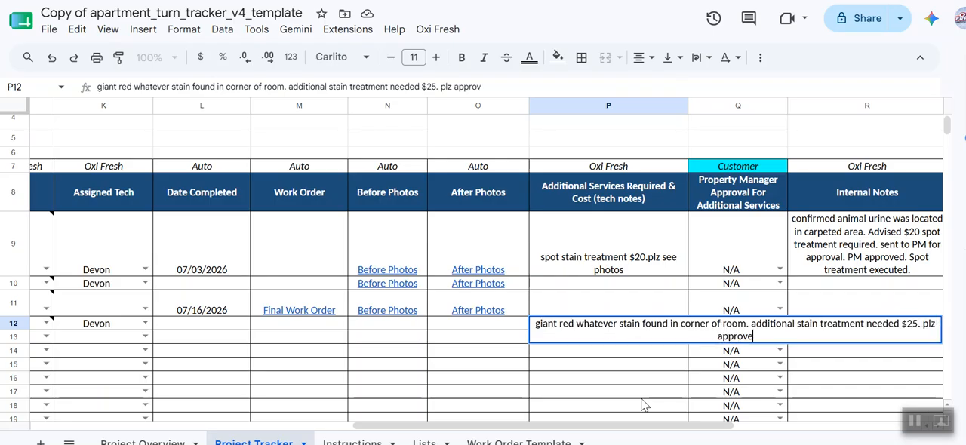
key(Return)
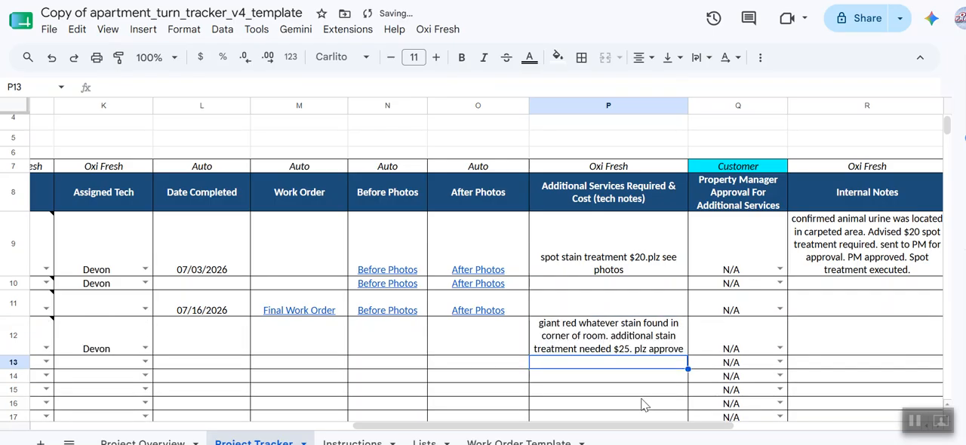
Step: Change the new row's status to Awaiting PM Approval
click(780, 349)
click(622, 341)
scroll(604, 339, left, 4)
click(313, 348)
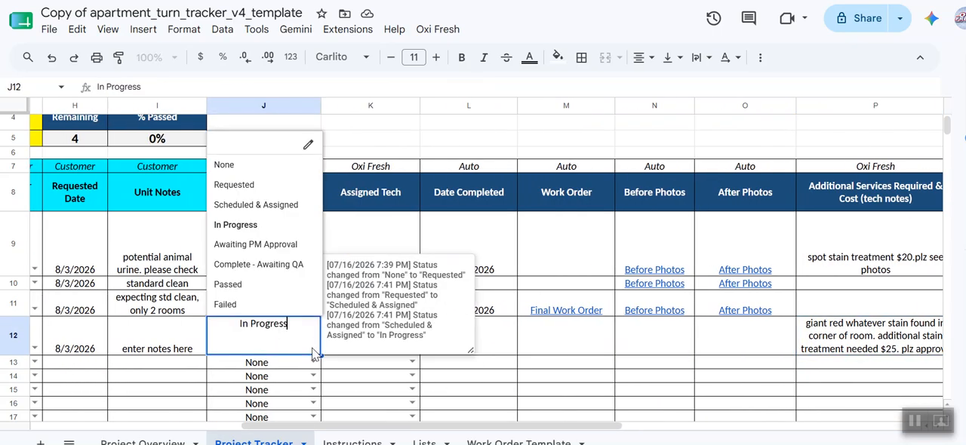
click(267, 252)
click(534, 369)
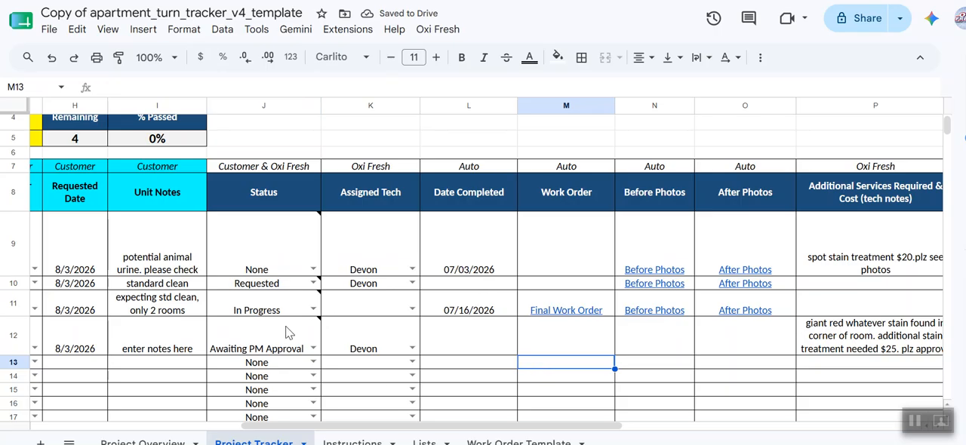
scroll(385, 337, left, 2)
scroll(385, 338, left, 5)
scroll(385, 337, right, 6)
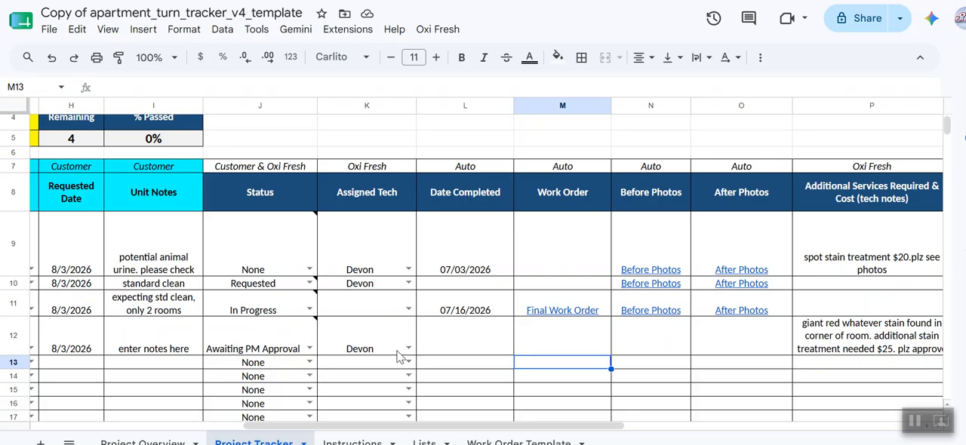
scroll(399, 357, right, 3)
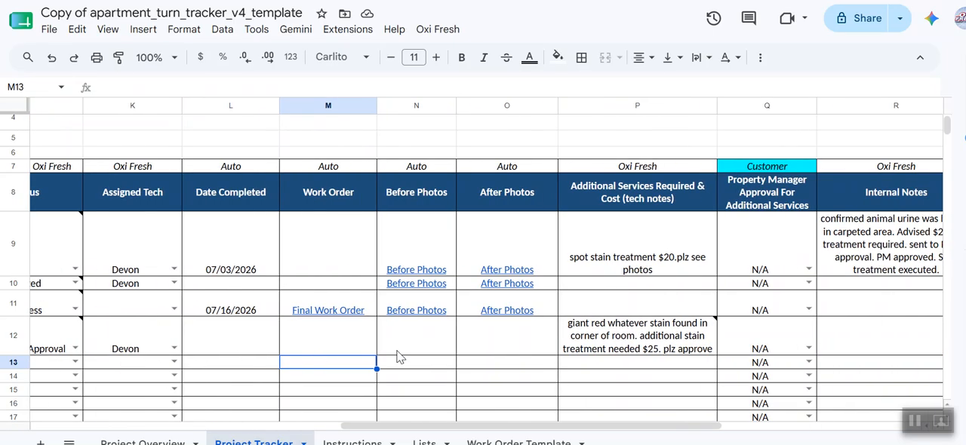
click(610, 352)
click(525, 351)
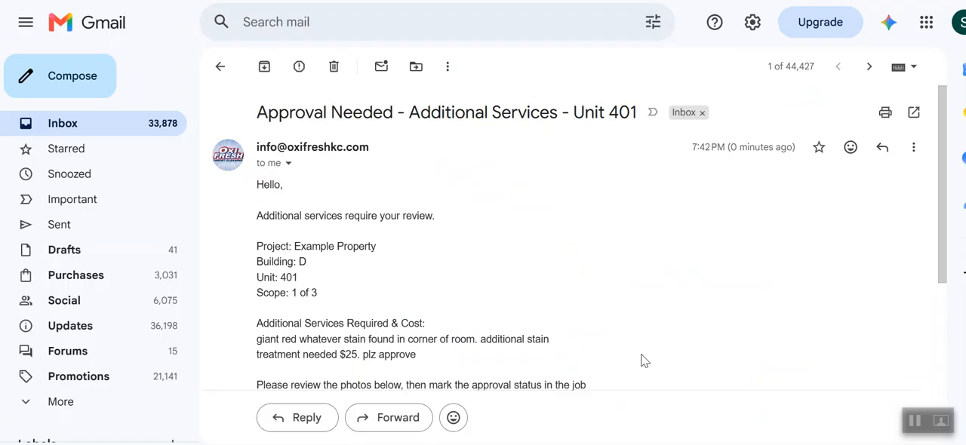
Step: Switch to Gmail and read the Approval Needed additional services email for unit 401
scroll(642, 357, down, 1)
scroll(640, 354, up, 1)
scroll(643, 359, down, 2)
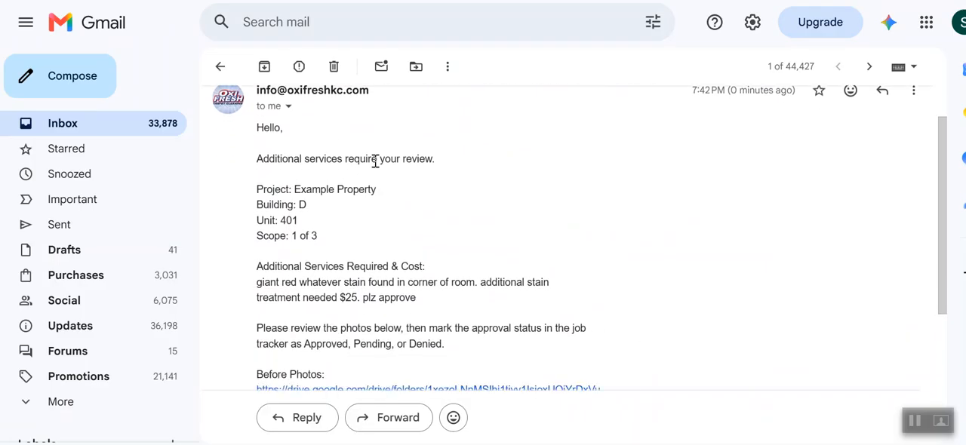
scroll(519, 264, down, 2)
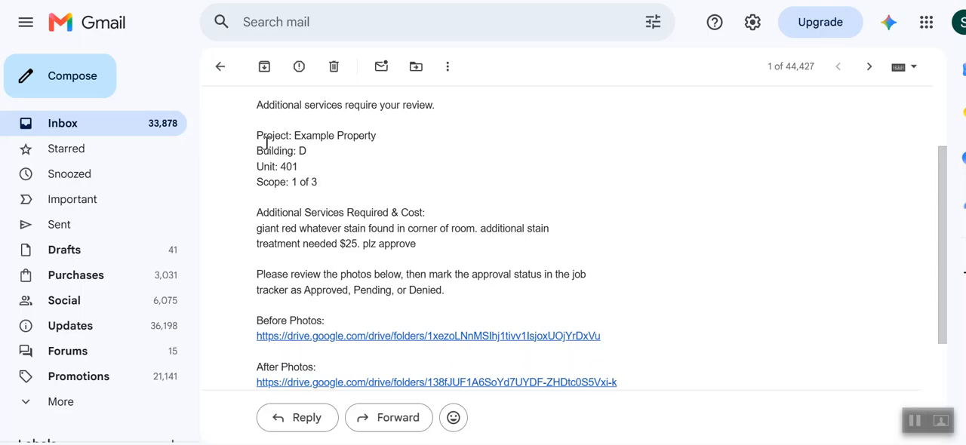
drag(416, 246, 256, 232)
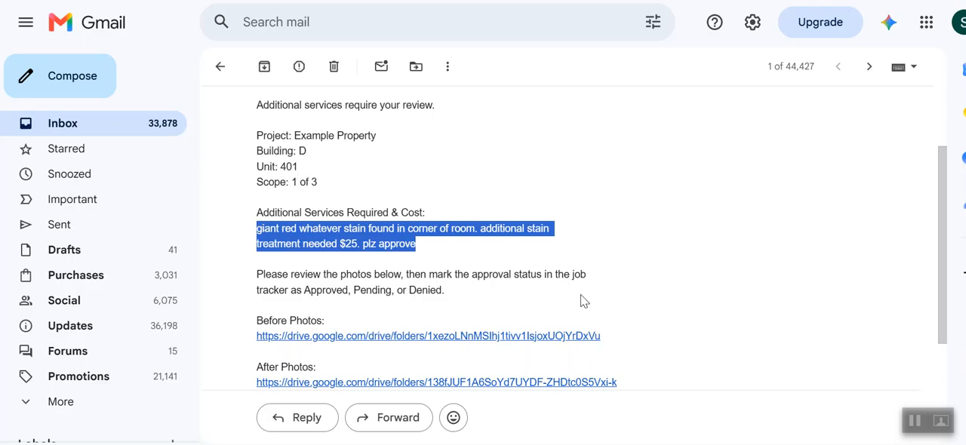
scroll(581, 296, down, 2)
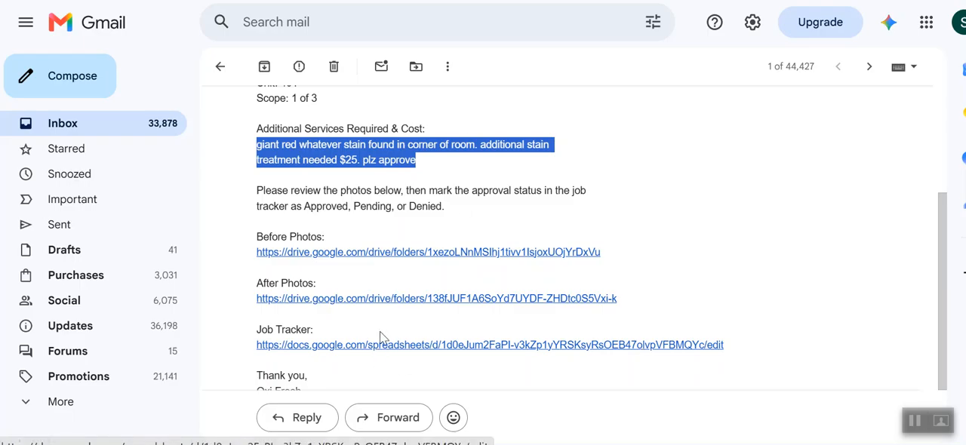
Step: Return to the tracker and set the new row's property manager approval for additional services to Approved
key(alt+Tab)
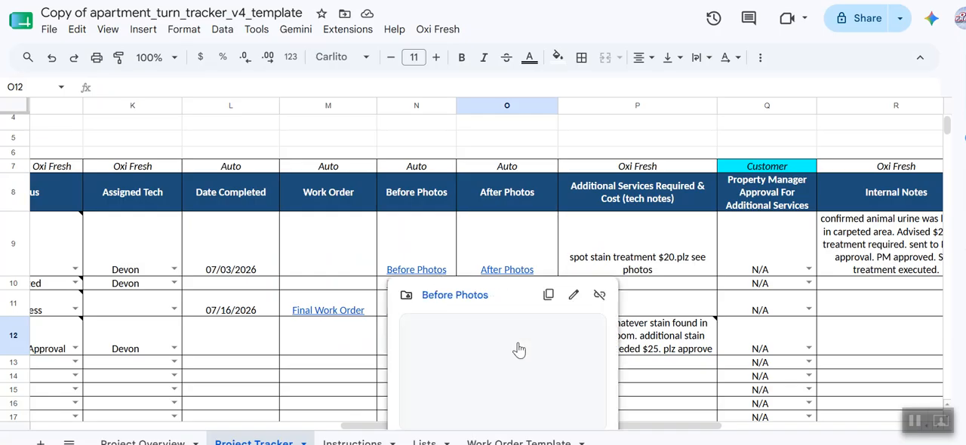
click(809, 349)
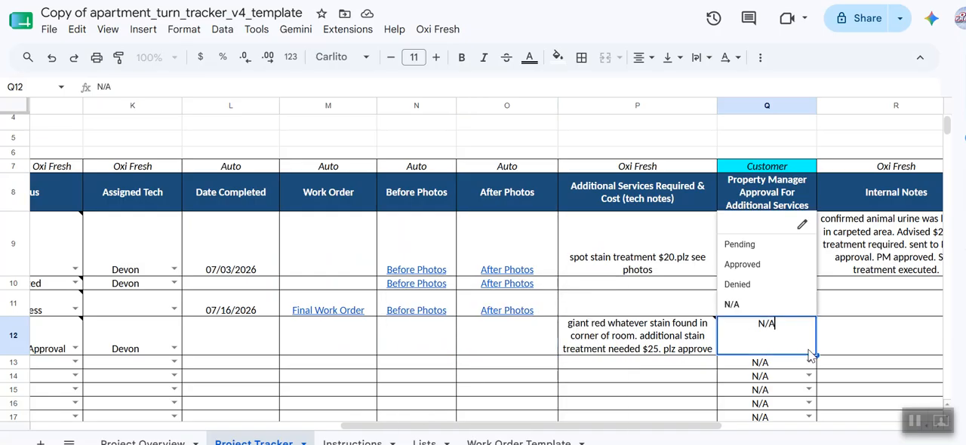
click(756, 265)
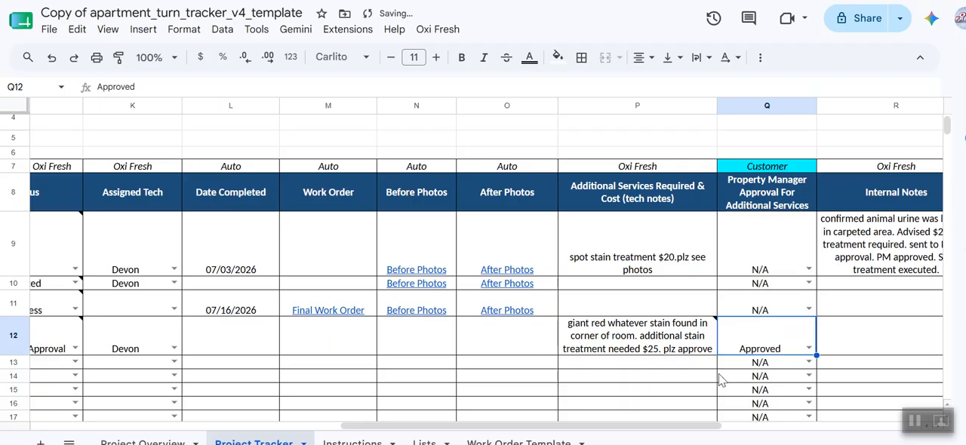
click(685, 379)
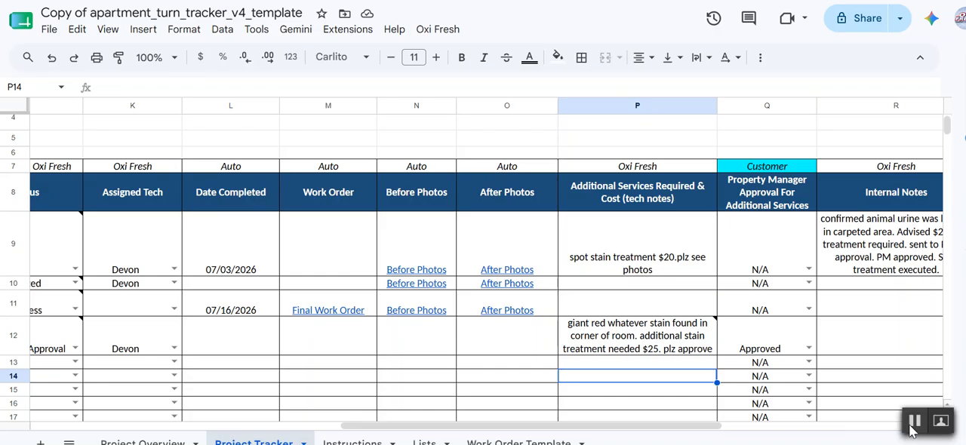
Step: Set the unit 401 row's status to Complete - Awaiting QA
scroll(819, 349, right, 3)
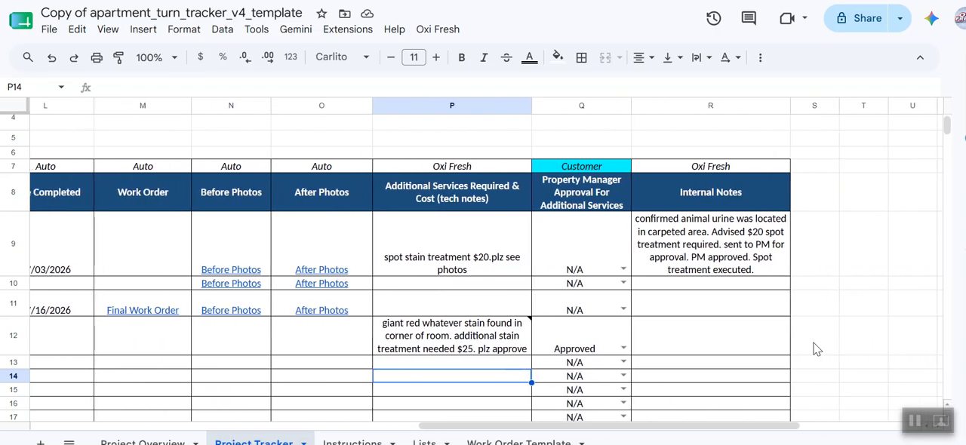
scroll(815, 349, left, 4)
scroll(815, 349, left, 1)
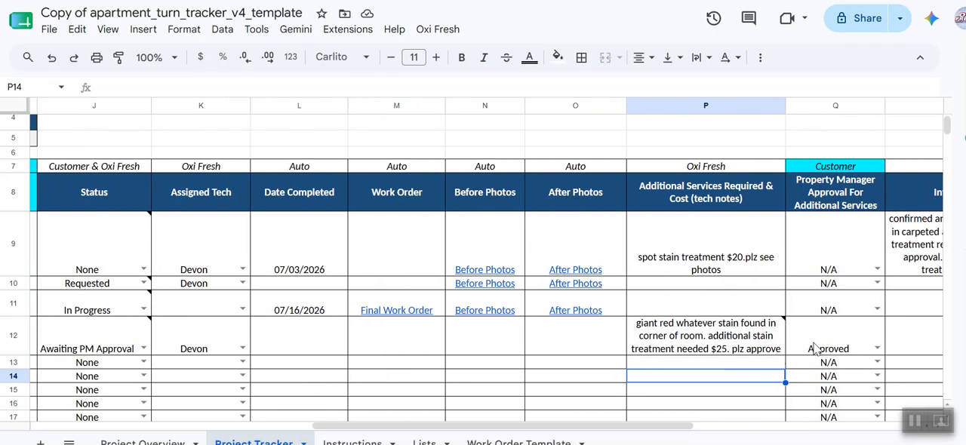
scroll(815, 348, right, 1)
scroll(815, 349, down, 2)
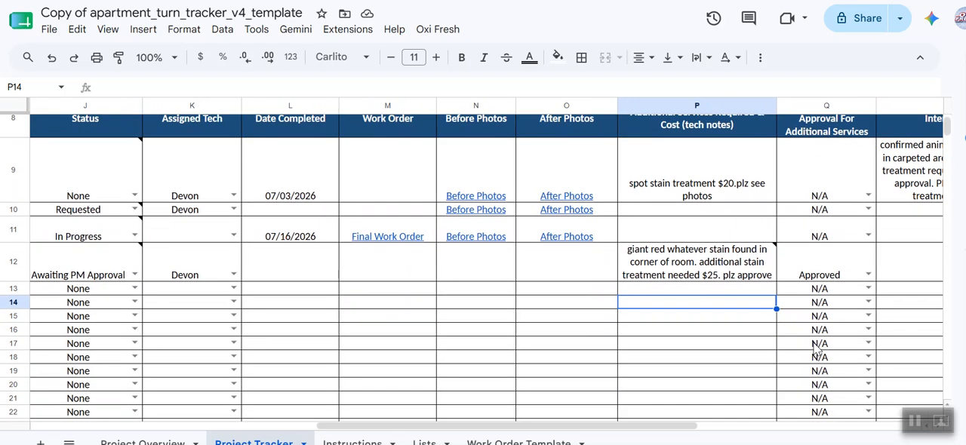
scroll(739, 295, left, 5)
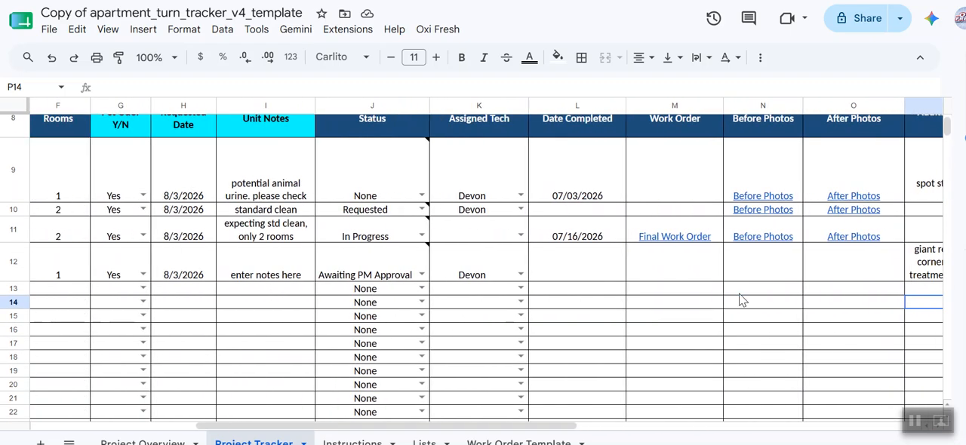
scroll(740, 296, left, 4)
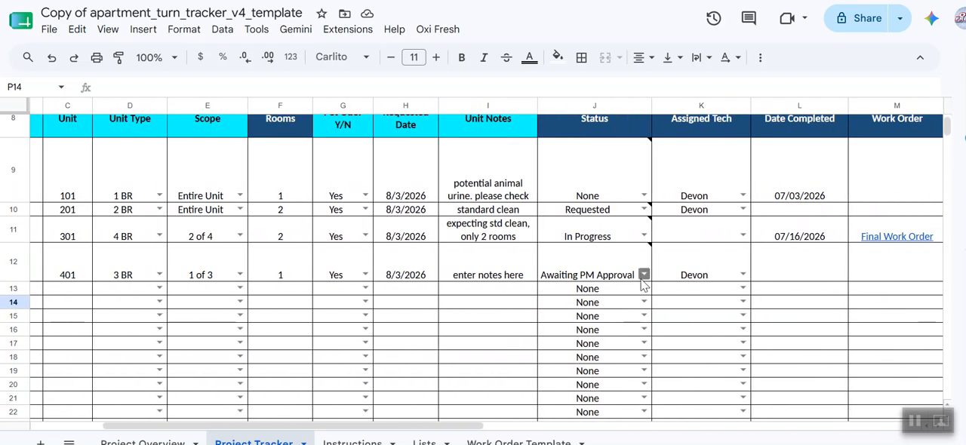
click(644, 275)
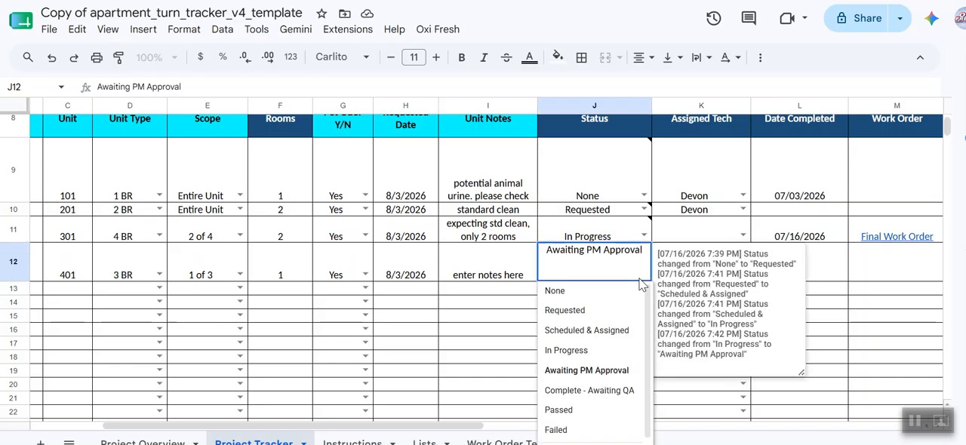
click(592, 390)
click(892, 365)
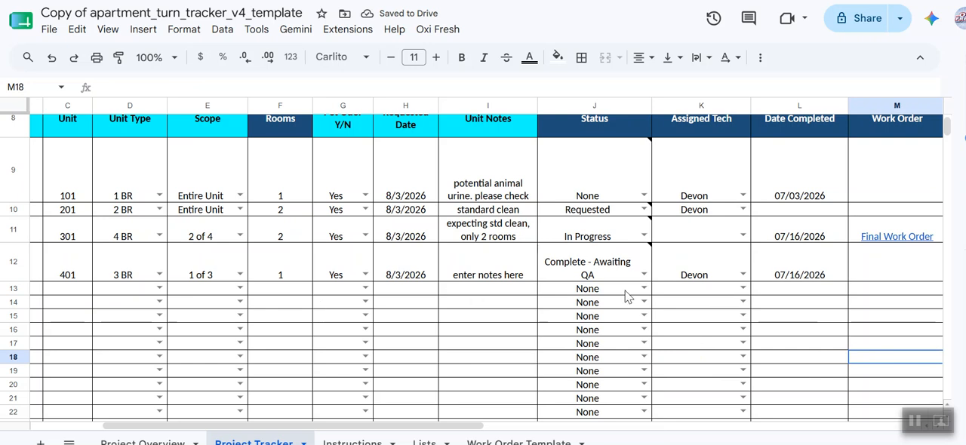
Step: Try to create the final work order for the unit 401 row from the Oxi Fresh menu
scroll(796, 301, right, 4)
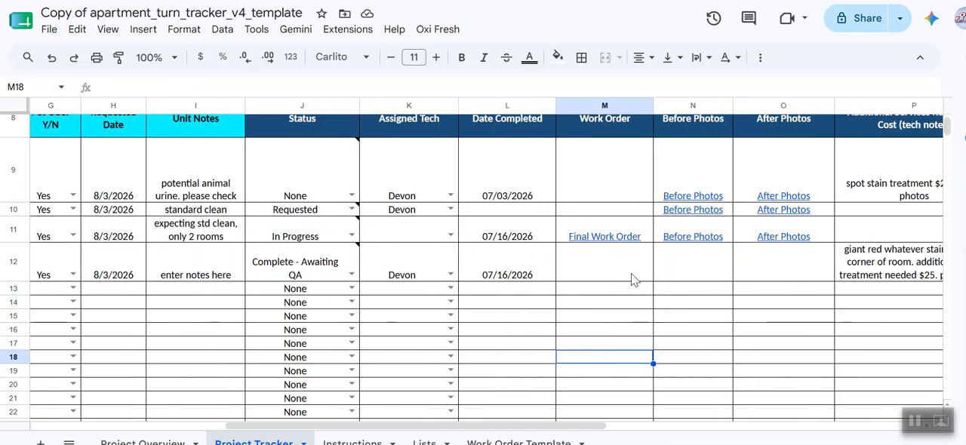
click(13, 261)
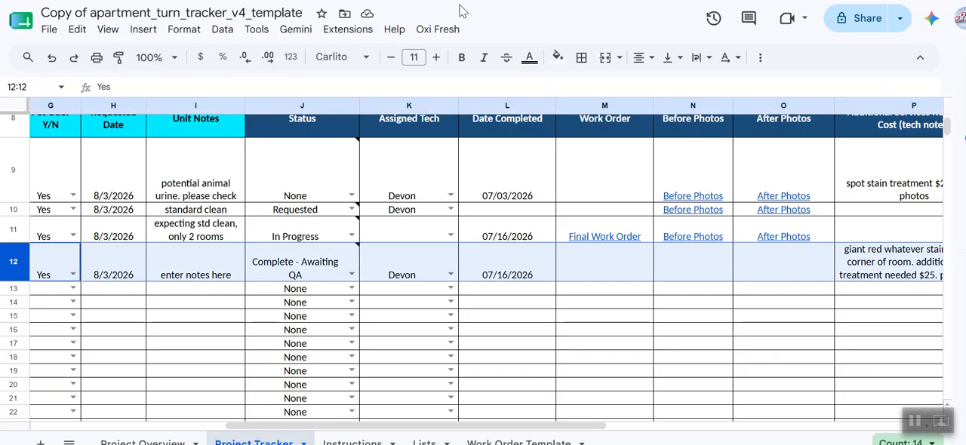
click(440, 29)
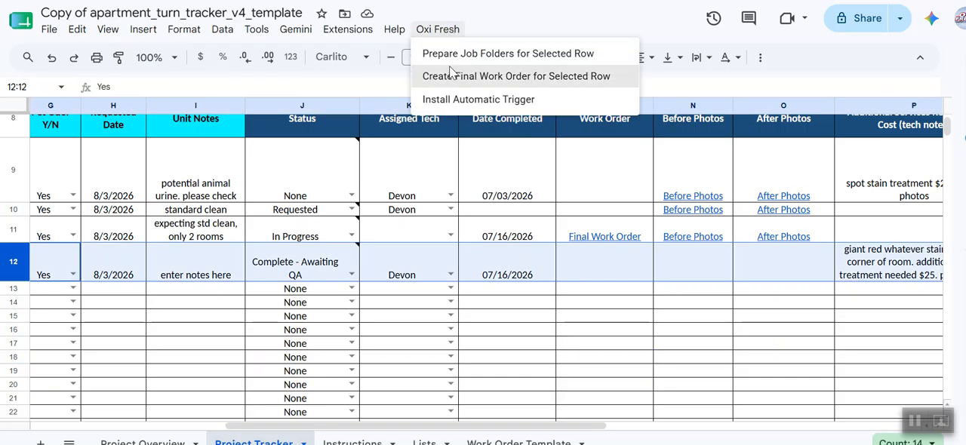
click(450, 71)
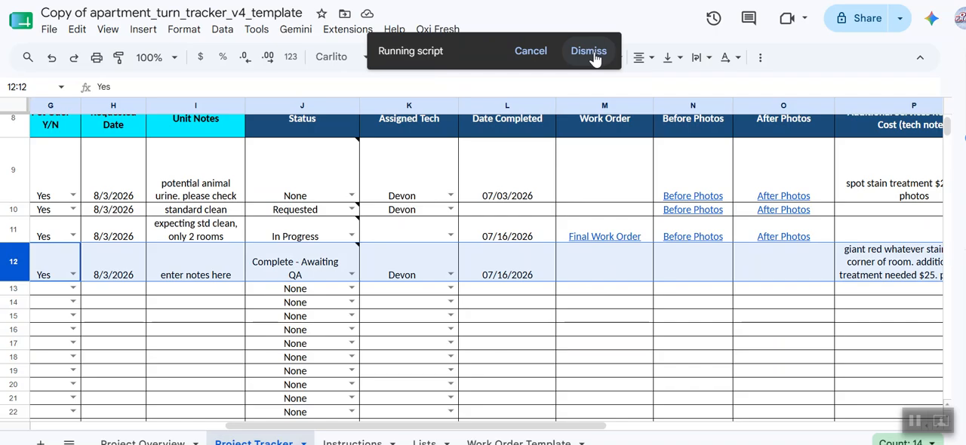
click(593, 53)
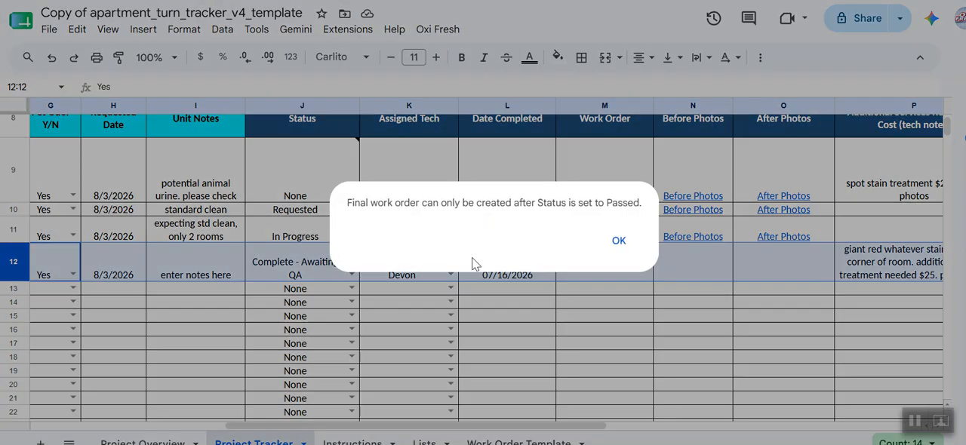
click(620, 241)
click(485, 329)
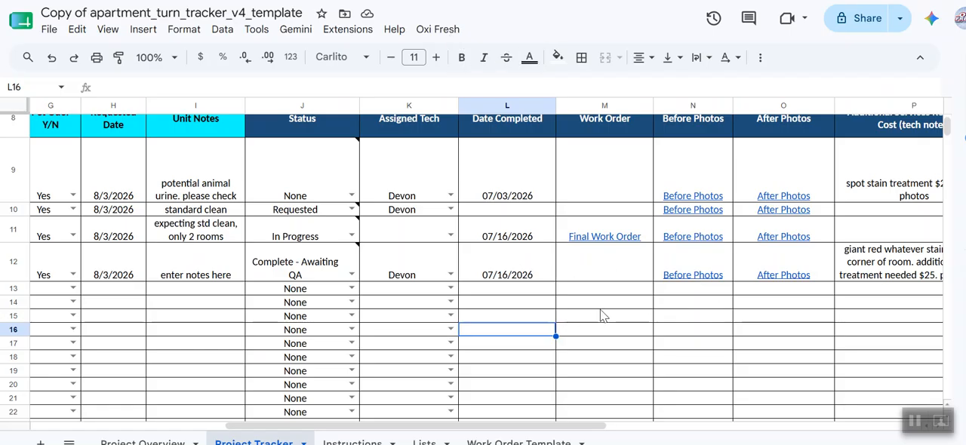
Step: Switch to Gmail and read the Unit Ready for QA email for unit 401
scroll(604, 316, left, 2)
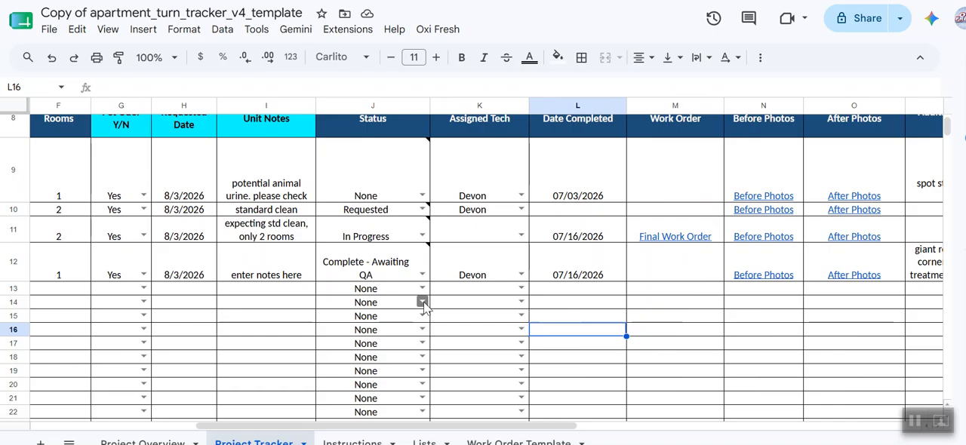
click(918, 426)
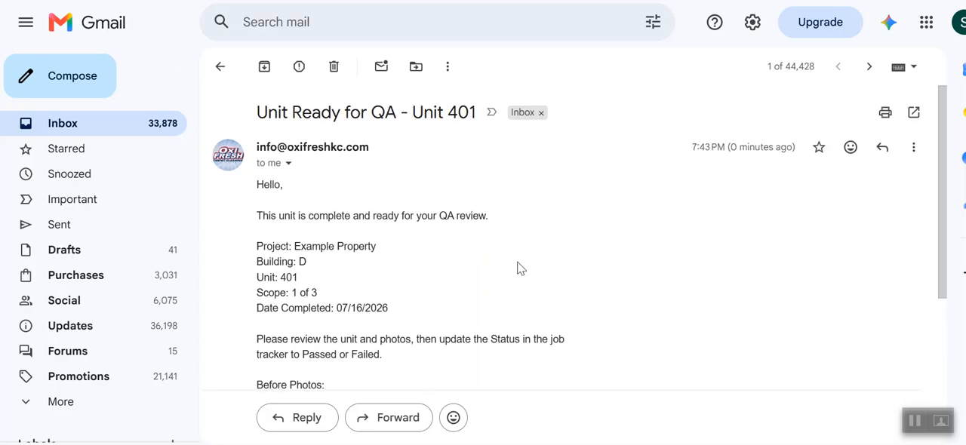
scroll(519, 300, down, 1)
drag(415, 232, 274, 166)
scroll(433, 205, down, 2)
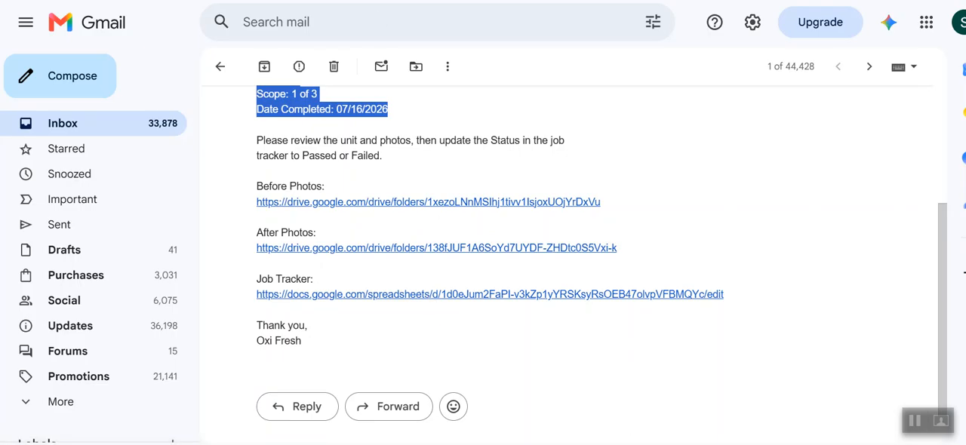
Step: Return to the tracker and set the unit 401 row's status to Passed
key(ctrl+Tab)
scroll(667, 267, right, 3)
scroll(667, 266, right, 2)
scroll(603, 277, left, 5)
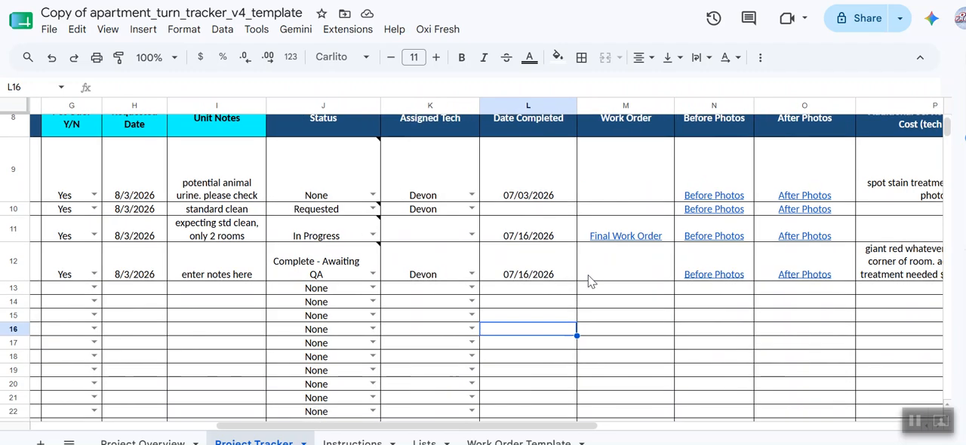
click(373, 277)
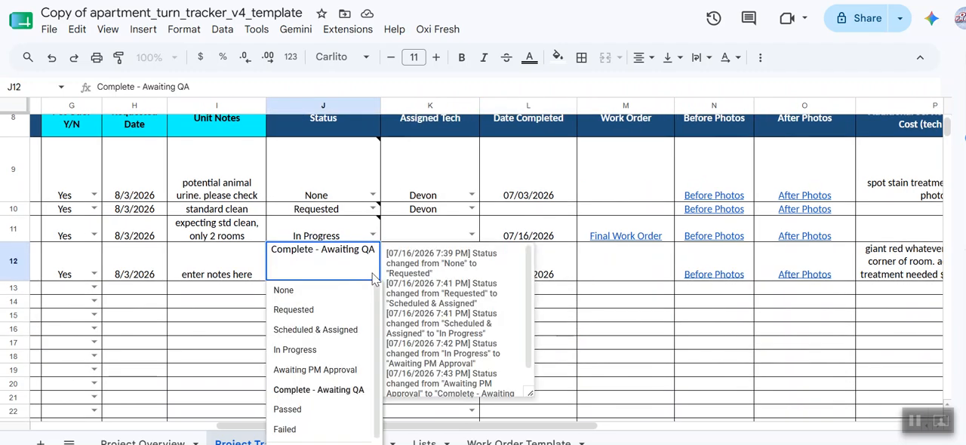
click(297, 415)
click(759, 349)
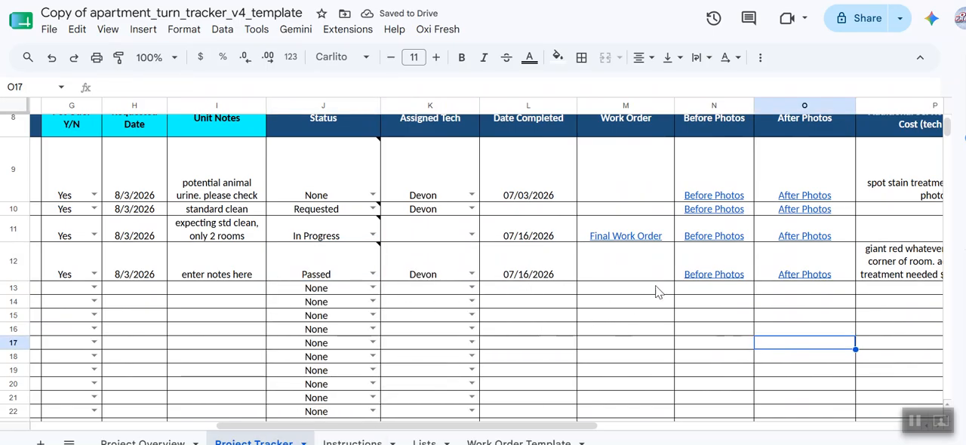
Step: Select the unit 401 row and create its final work order from the Oxi Fresh menu
click(648, 278)
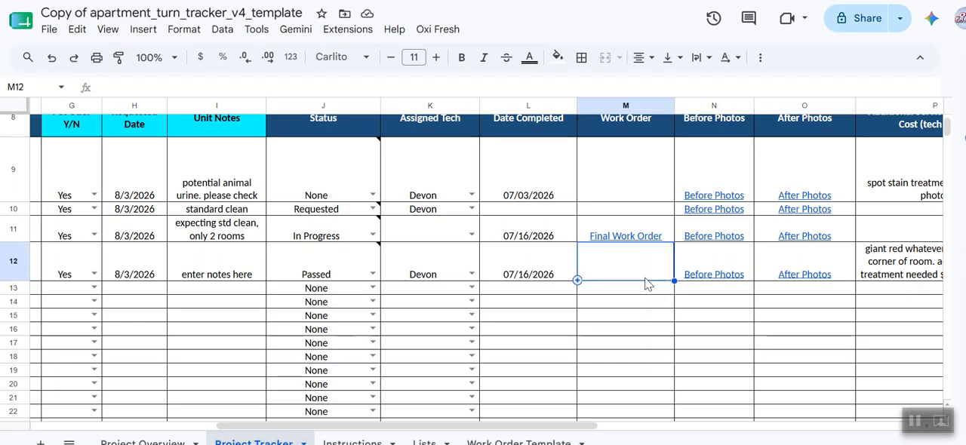
click(526, 294)
scroll(224, 289, left, 8)
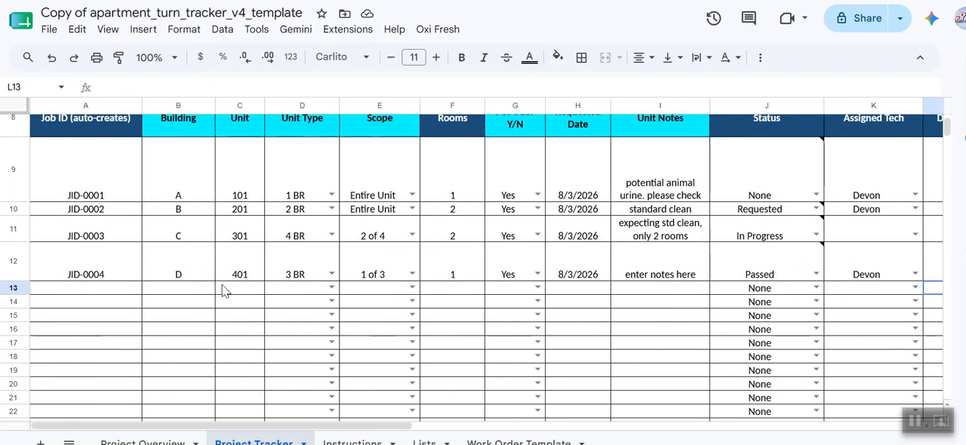
click(13, 273)
click(438, 29)
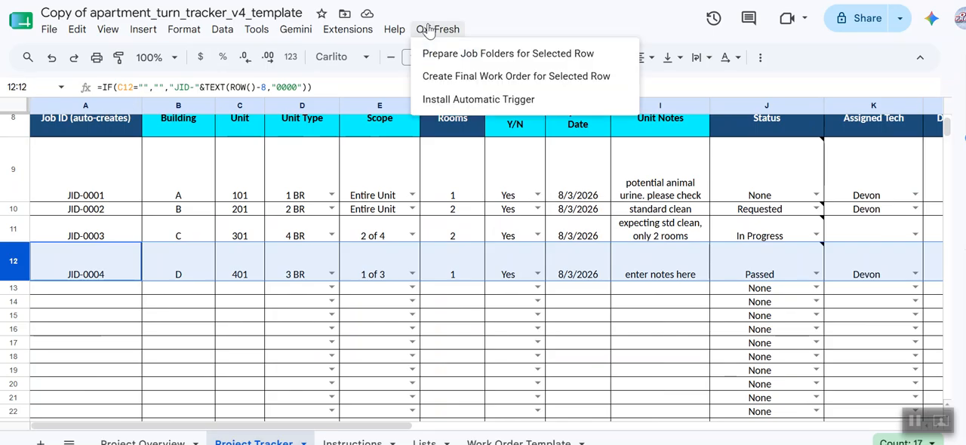
click(452, 75)
Step: Open the final work order document linked in the unit 401 row's work order cell
scroll(707, 254, right, 8)
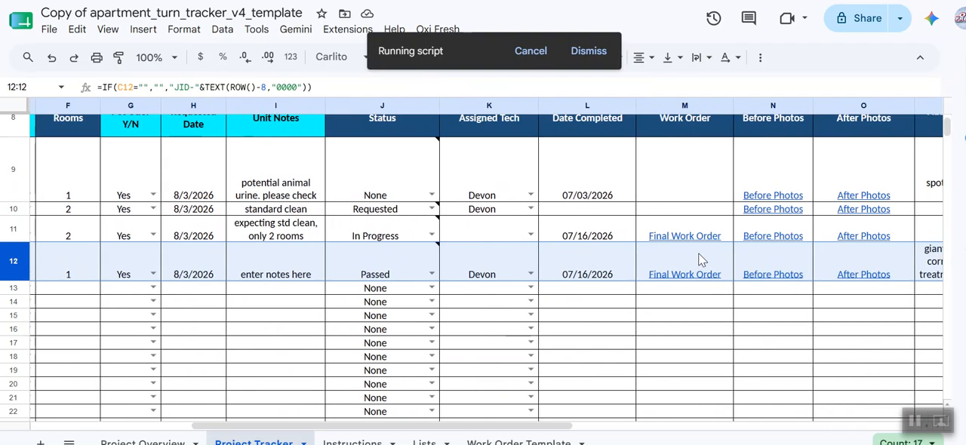
click(682, 336)
click(683, 279)
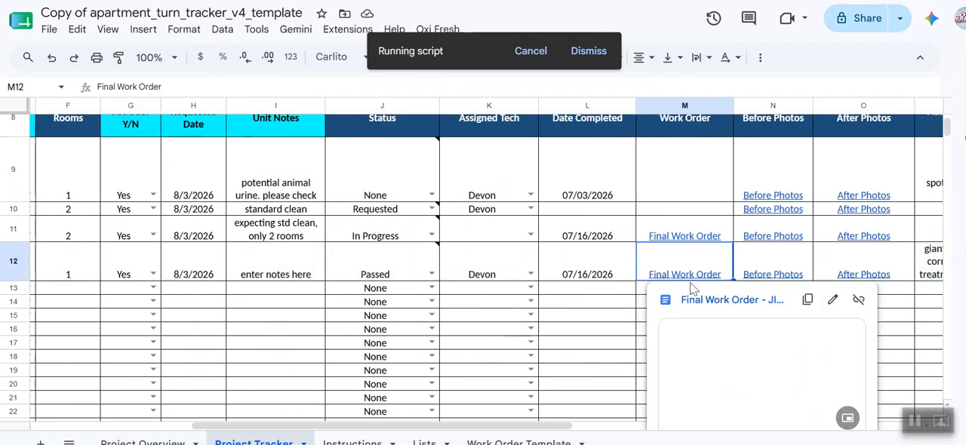
click(695, 300)
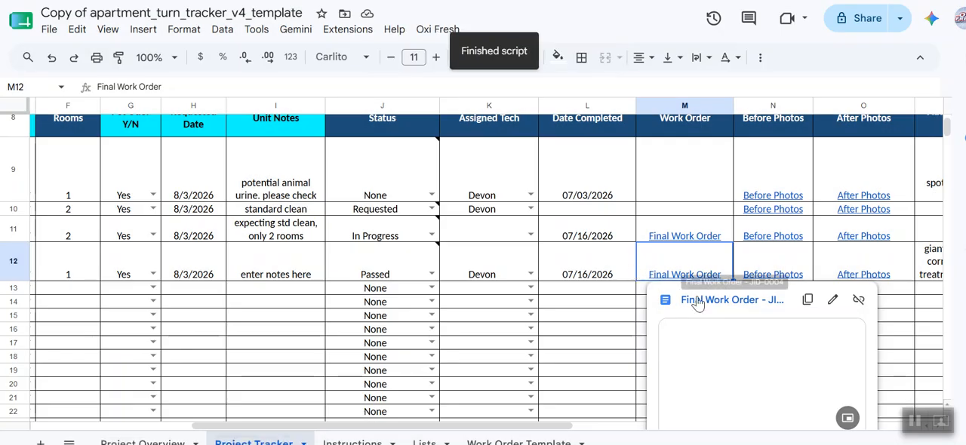
click(697, 297)
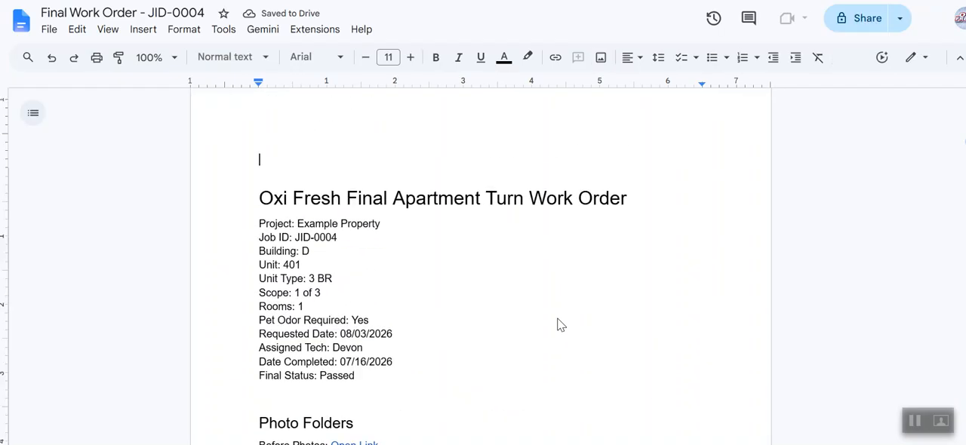
Step: Read through the Final Work Order - JID-0004 document's sections down to the final approval
scroll(558, 320, down, 3)
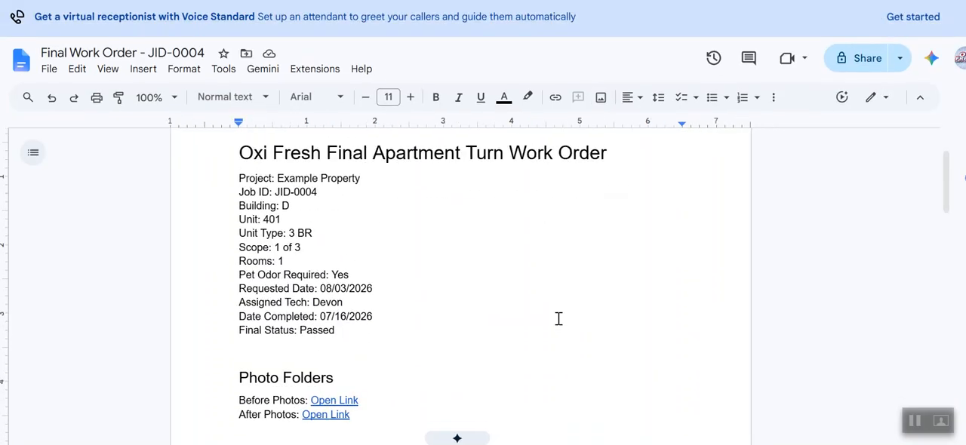
scroll(559, 319, up, 1)
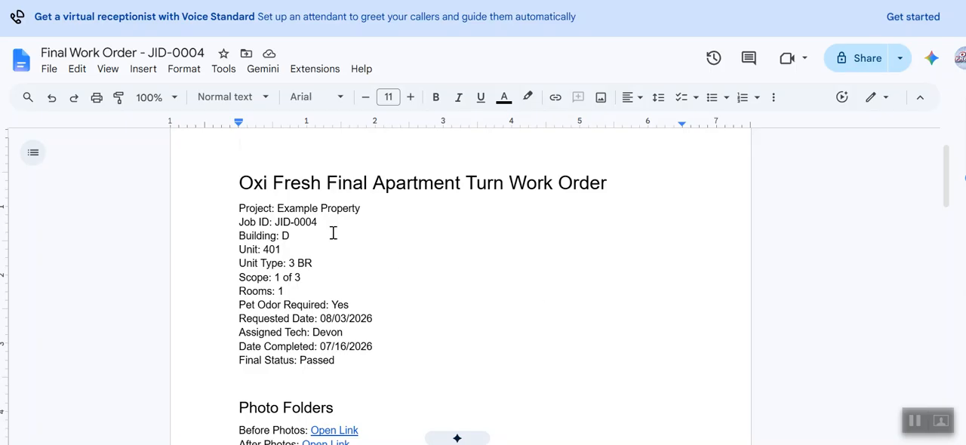
scroll(443, 346, down, 5)
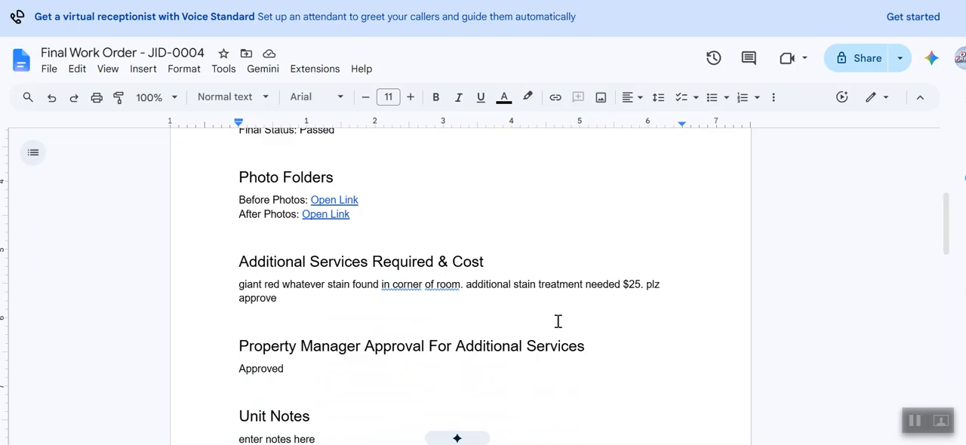
scroll(549, 315, down, 1)
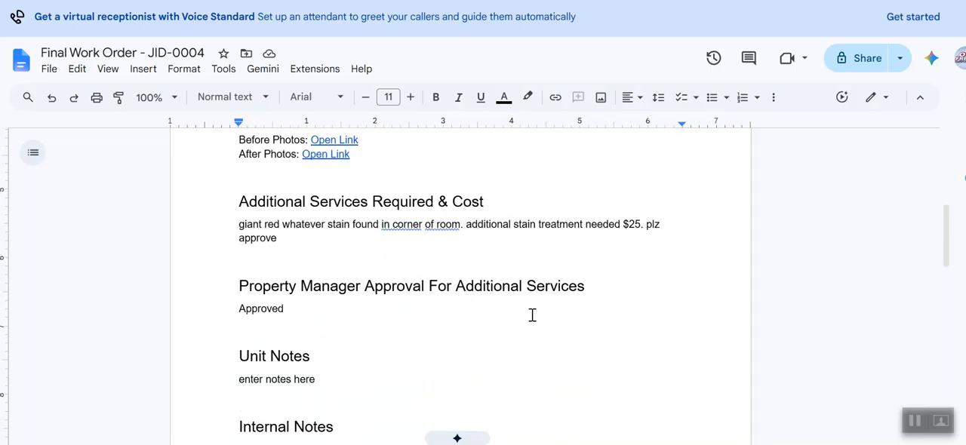
scroll(532, 314, down, 1)
scroll(478, 396, down, 2)
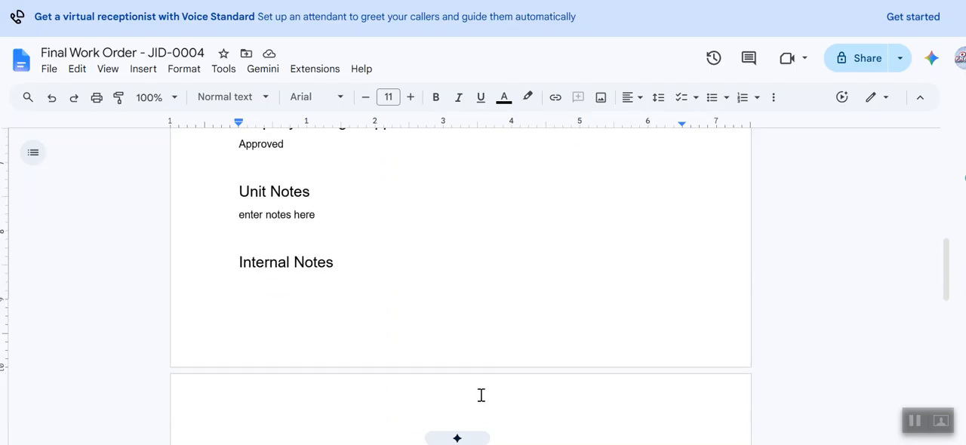
scroll(389, 293, up, 3)
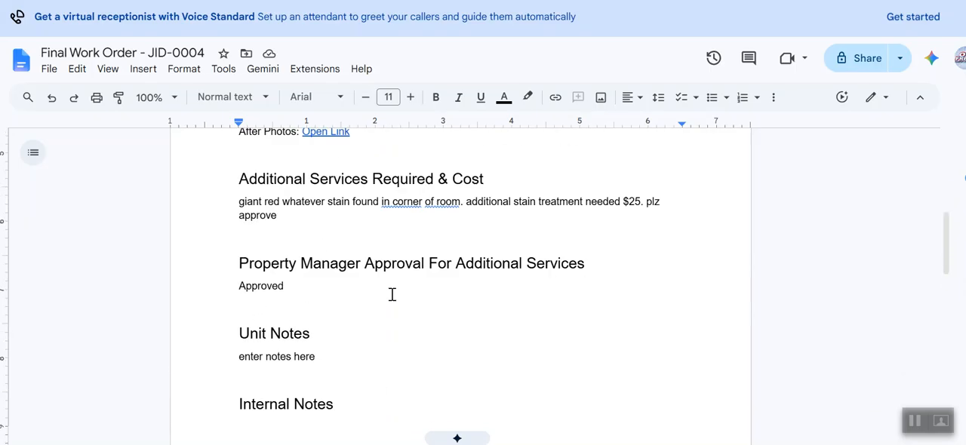
double_click(247, 219)
drag(247, 219, 343, 251)
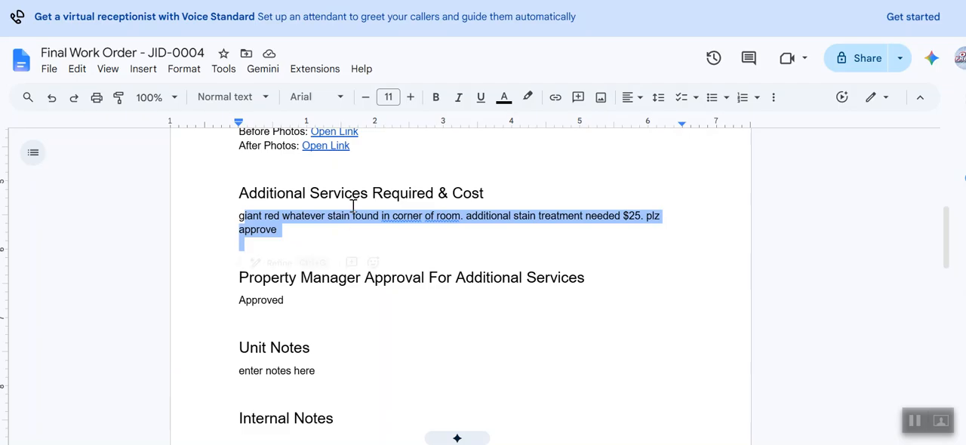
click(495, 263)
drag(247, 287, 505, 325)
click(505, 324)
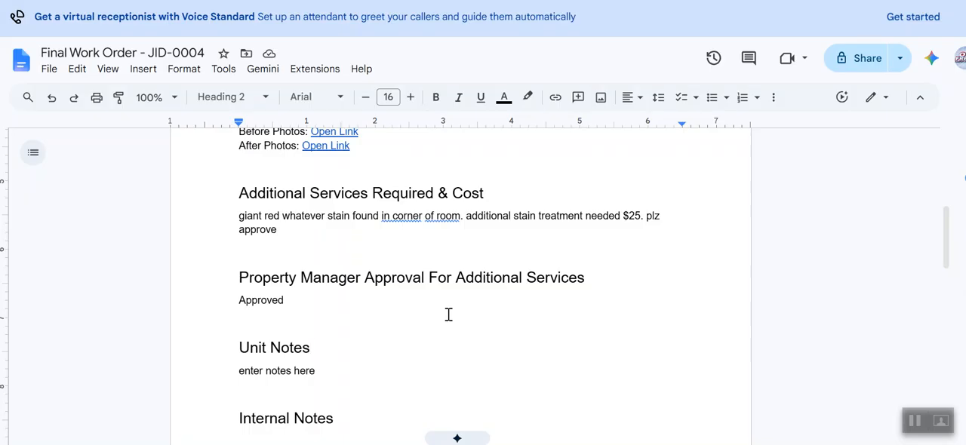
scroll(448, 315, down, 5)
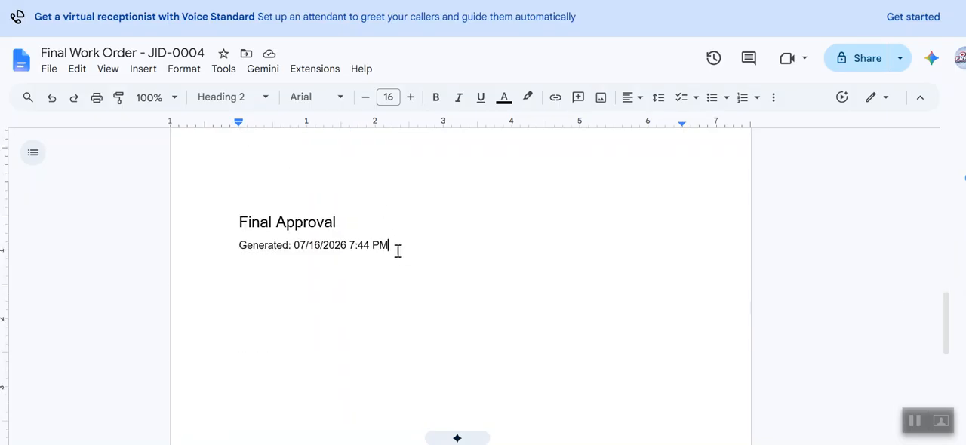
Step: Open the Final Work Order - JID-0004 document from the JID-0004 - Bldg D - Unit 401 Drive folder and review it
drag(397, 255, 204, 206)
click(513, 296)
scroll(513, 296, up, 10)
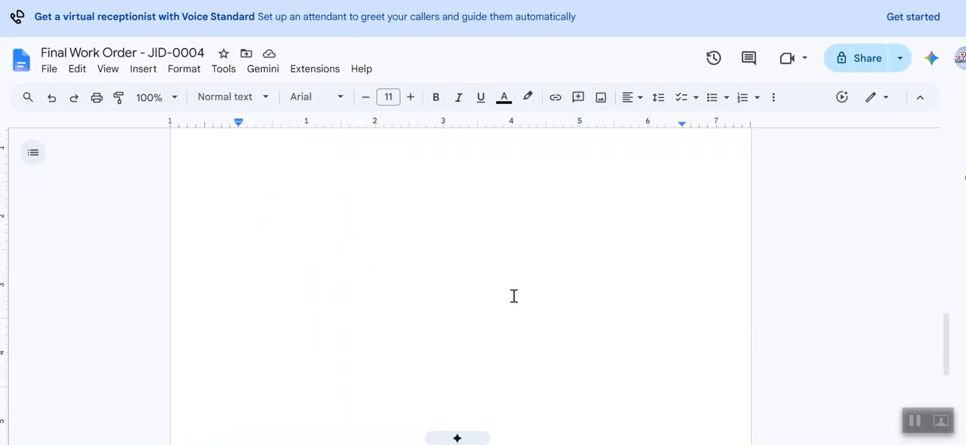
scroll(513, 296, up, 3)
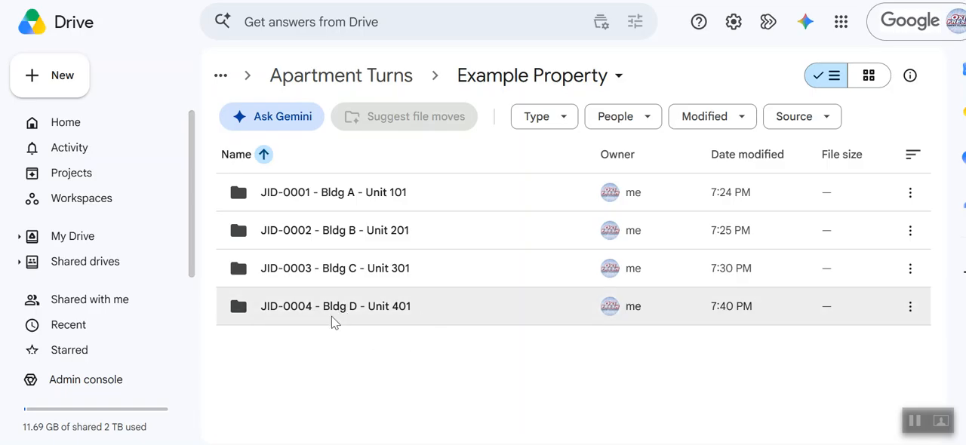
double_click(308, 305)
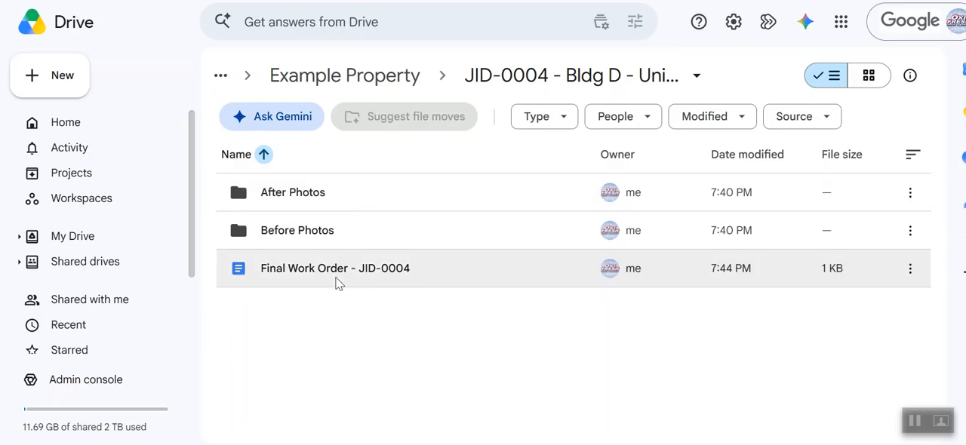
double_click(326, 276)
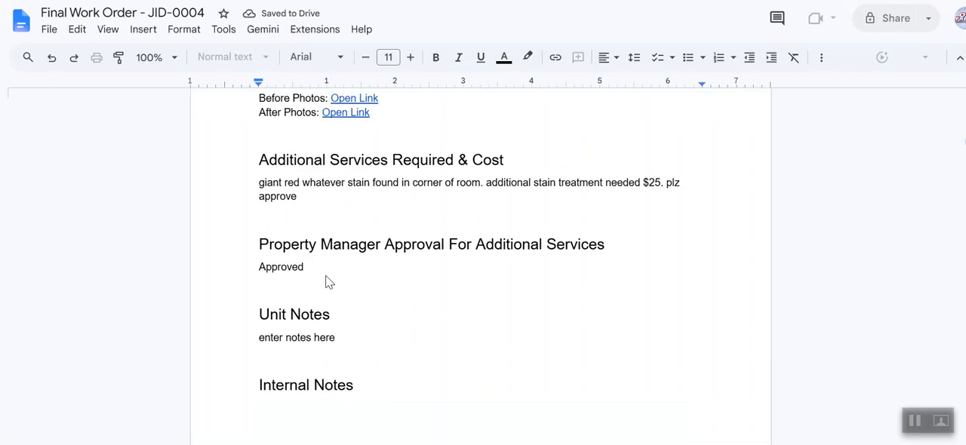
scroll(326, 276, down, 8)
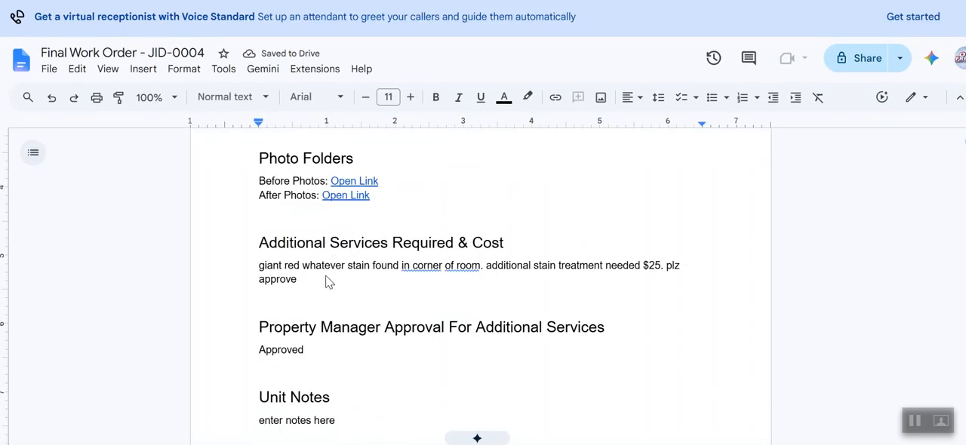
scroll(325, 276, up, 3)
scroll(326, 281, down, 15)
scroll(326, 281, up, 20)
scroll(326, 281, up, 2)
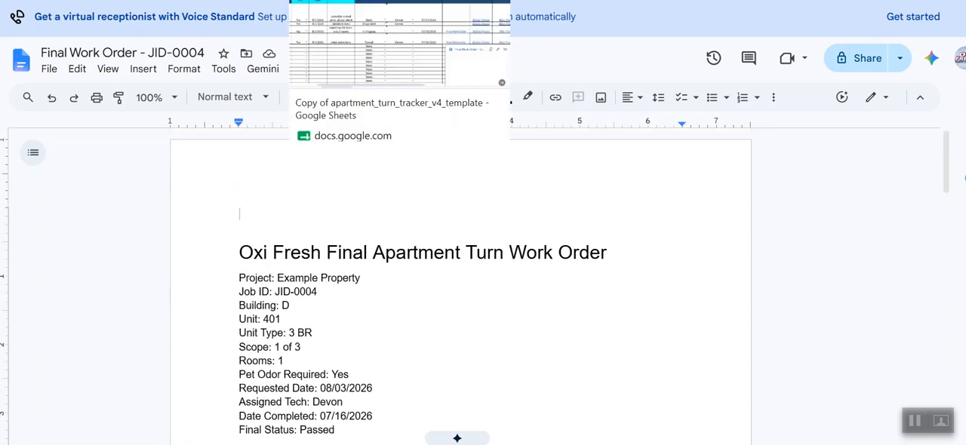
Step: Return to the tracker and set the JID-0001 row's status to Passed
click(355, 0)
scroll(666, 261, left, 3)
scroll(695, 238, up, 2)
click(550, 247)
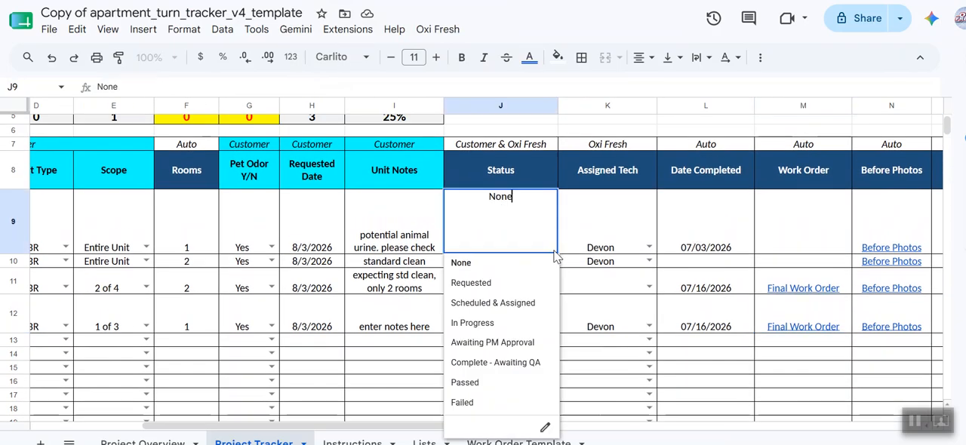
click(472, 385)
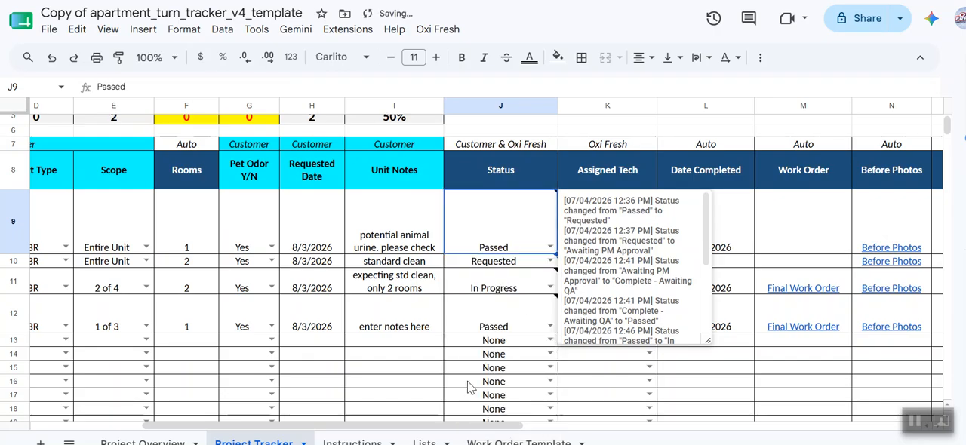
Step: Set the statuses of the JID-0002 and JID-0003 rows to Passed
click(504, 265)
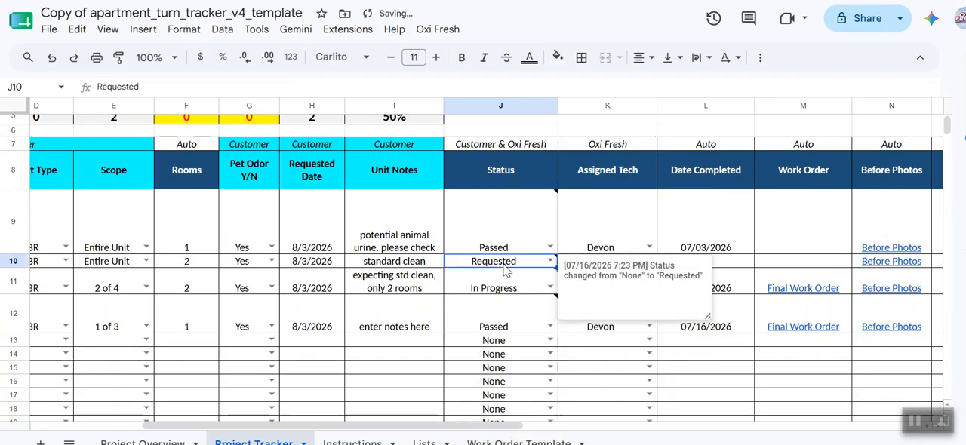
click(551, 261)
click(465, 397)
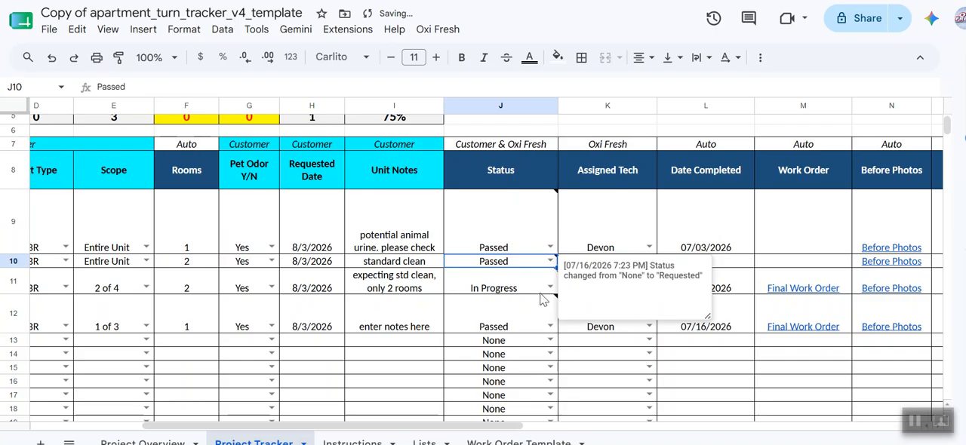
click(550, 289)
click(487, 422)
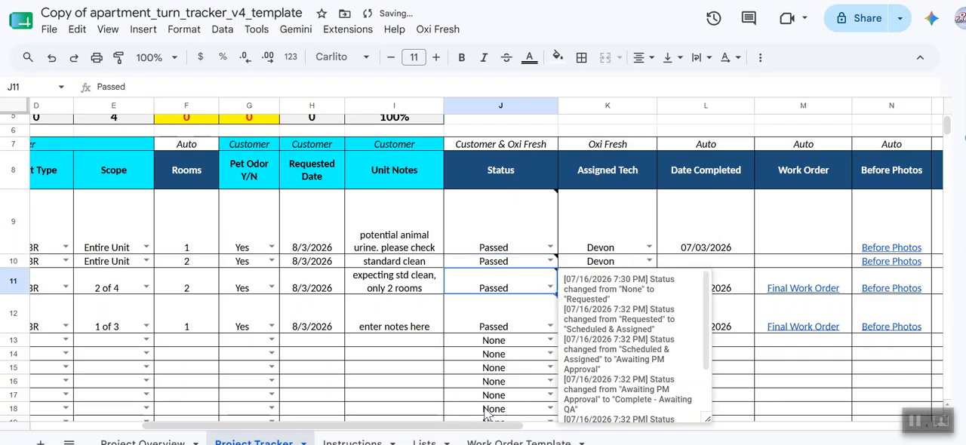
Step: Scan across the tracker rows' work order, photo and notes columns for all four units
click(402, 367)
scroll(460, 287, left, 4)
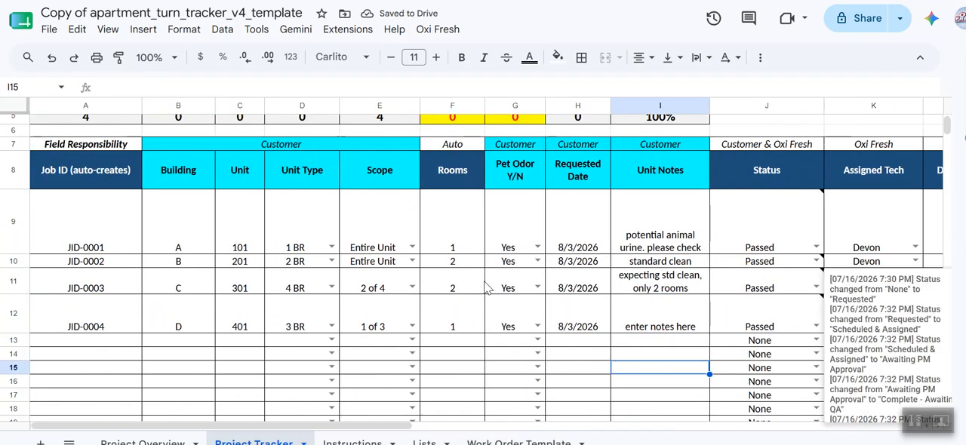
scroll(475, 288, right, 10)
scroll(485, 286, right, 3)
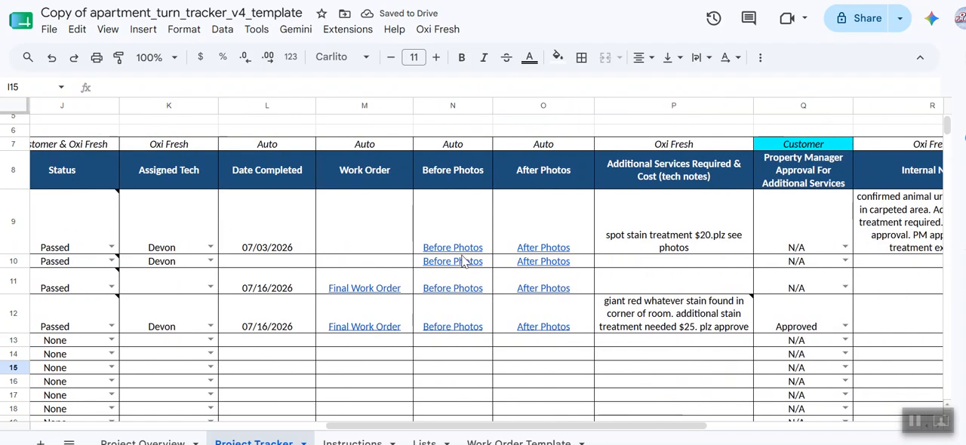
scroll(364, 283, left, 5)
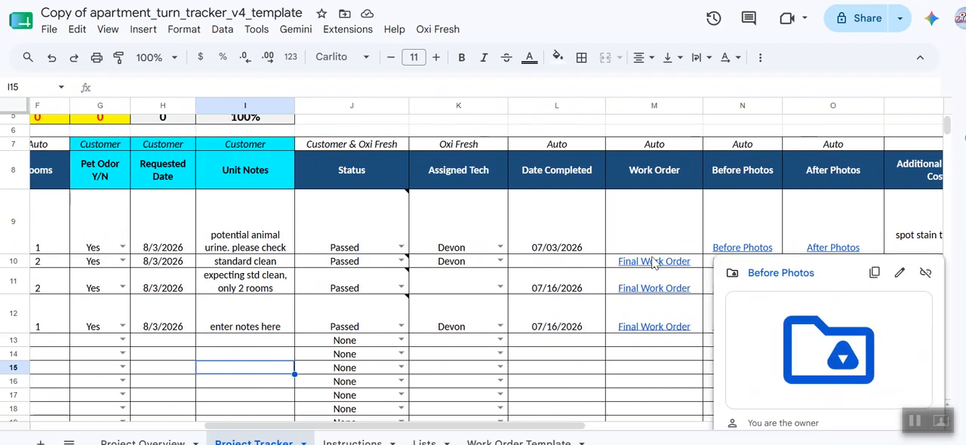
scroll(573, 318, right, 6)
scroll(574, 319, left, 10)
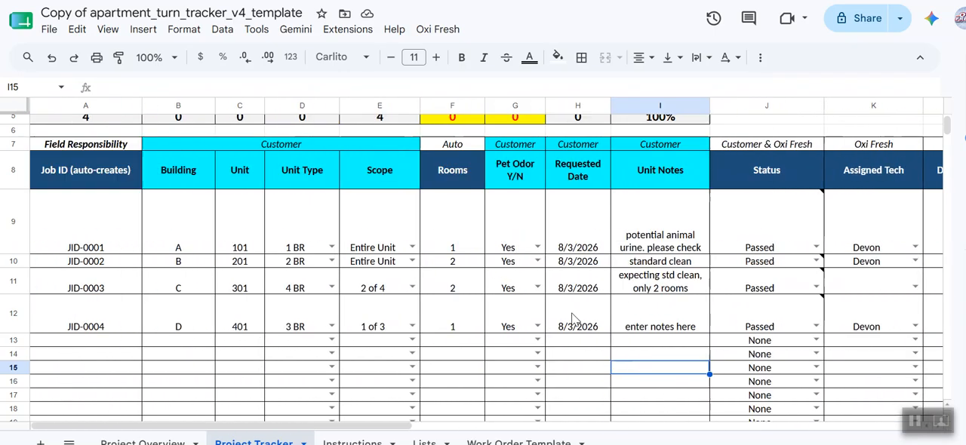
scroll(574, 318, up, 2)
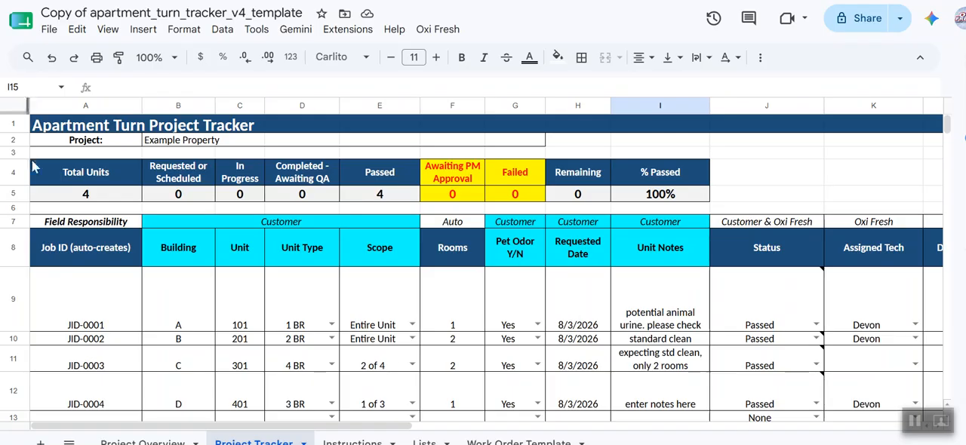
Step: Inspect the formulas behind the Total Units, Passed and % Passed summary cells
click(85, 195)
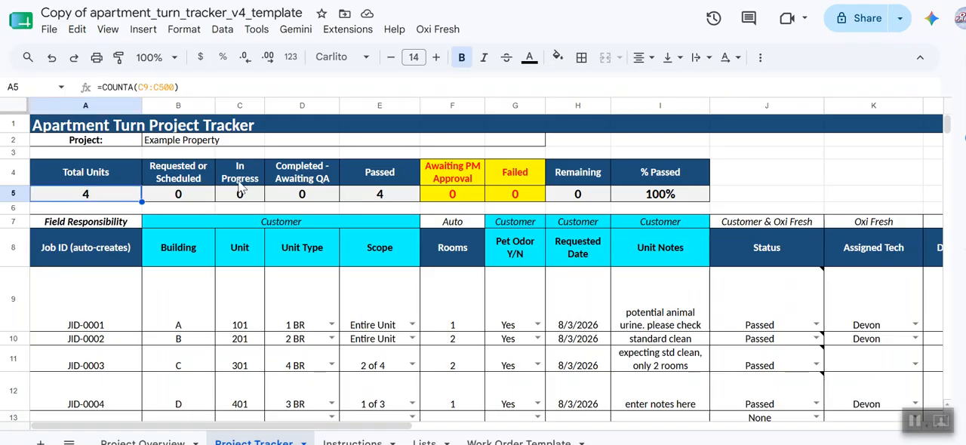
click(385, 195)
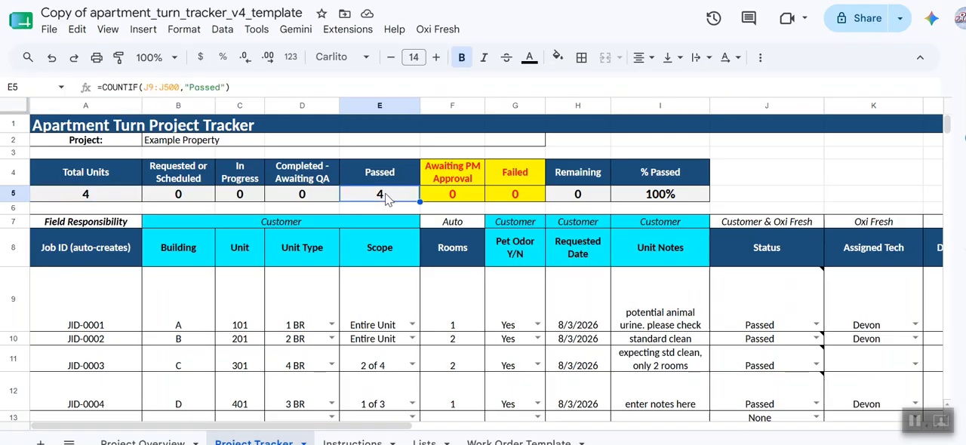
click(683, 194)
scroll(690, 354, down, 2)
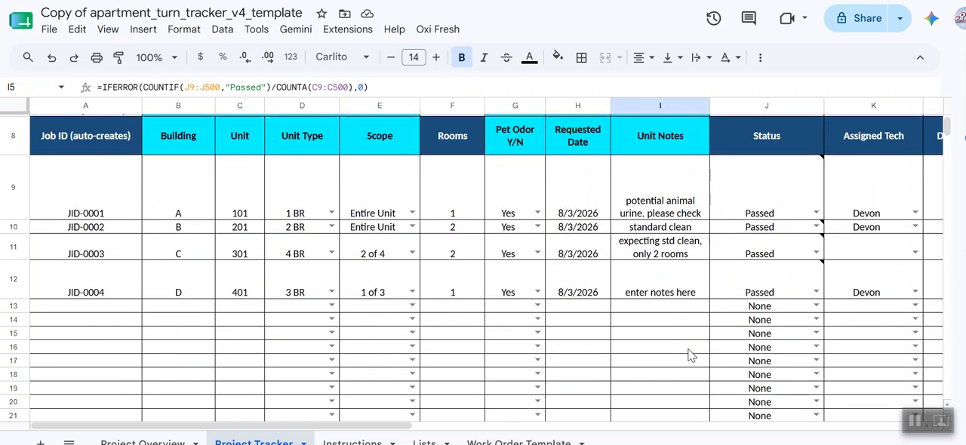
scroll(690, 355, right, 10)
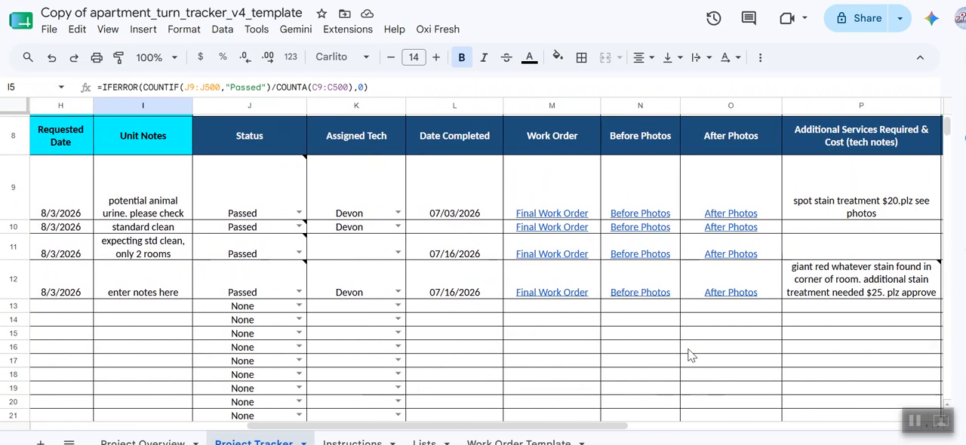
scroll(690, 355, left, 6)
scroll(690, 354, left, 3)
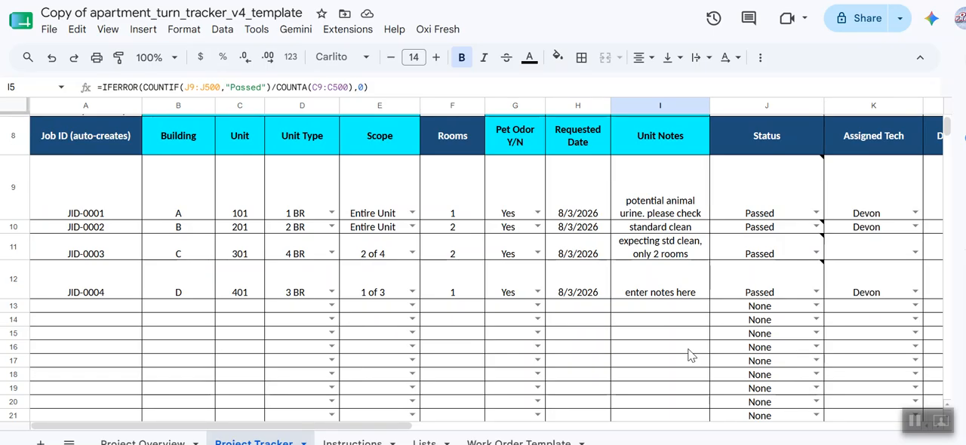
mouse_move(718, 177)
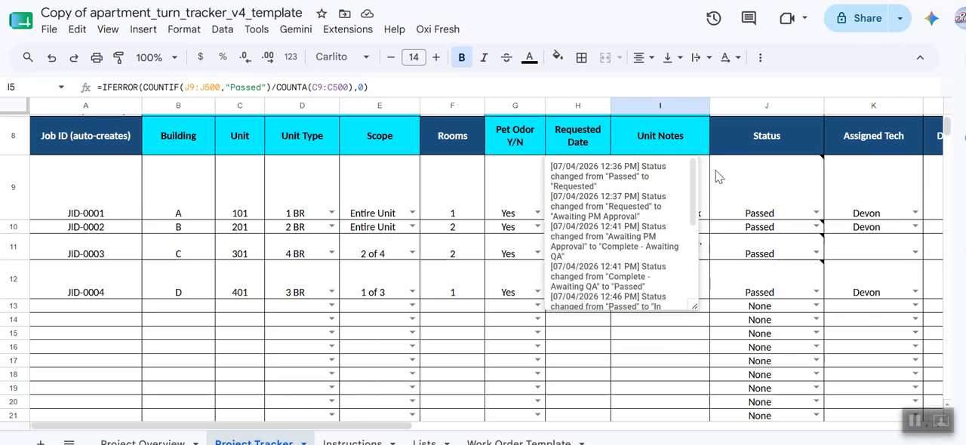